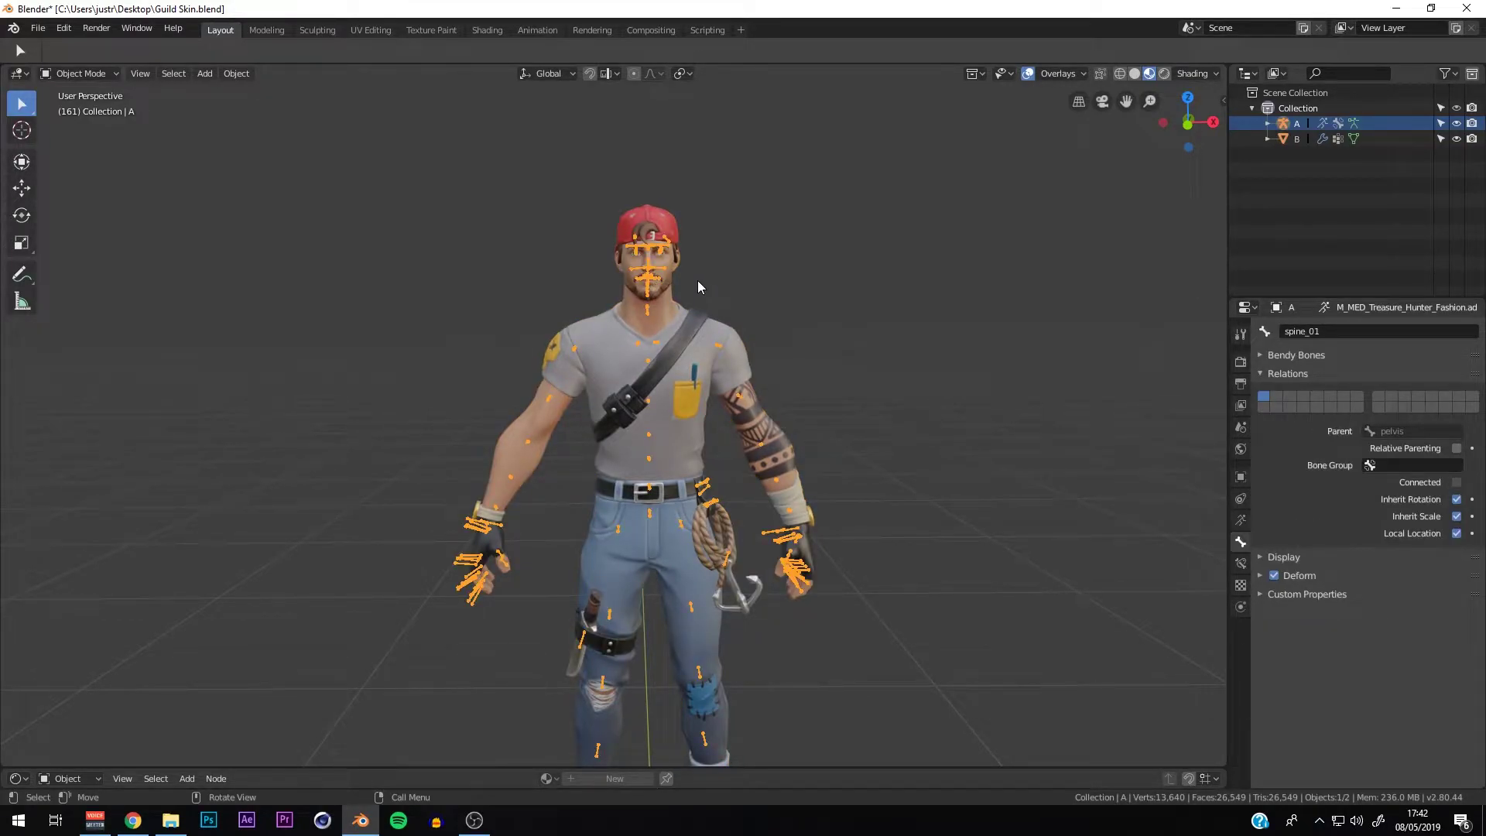
Step: Switch the character's armature from Object Mode to Pose Mode
{"action": "scroll", "coordinate": [698, 280], "scroll_direction": "up", "scroll_amount": 1}
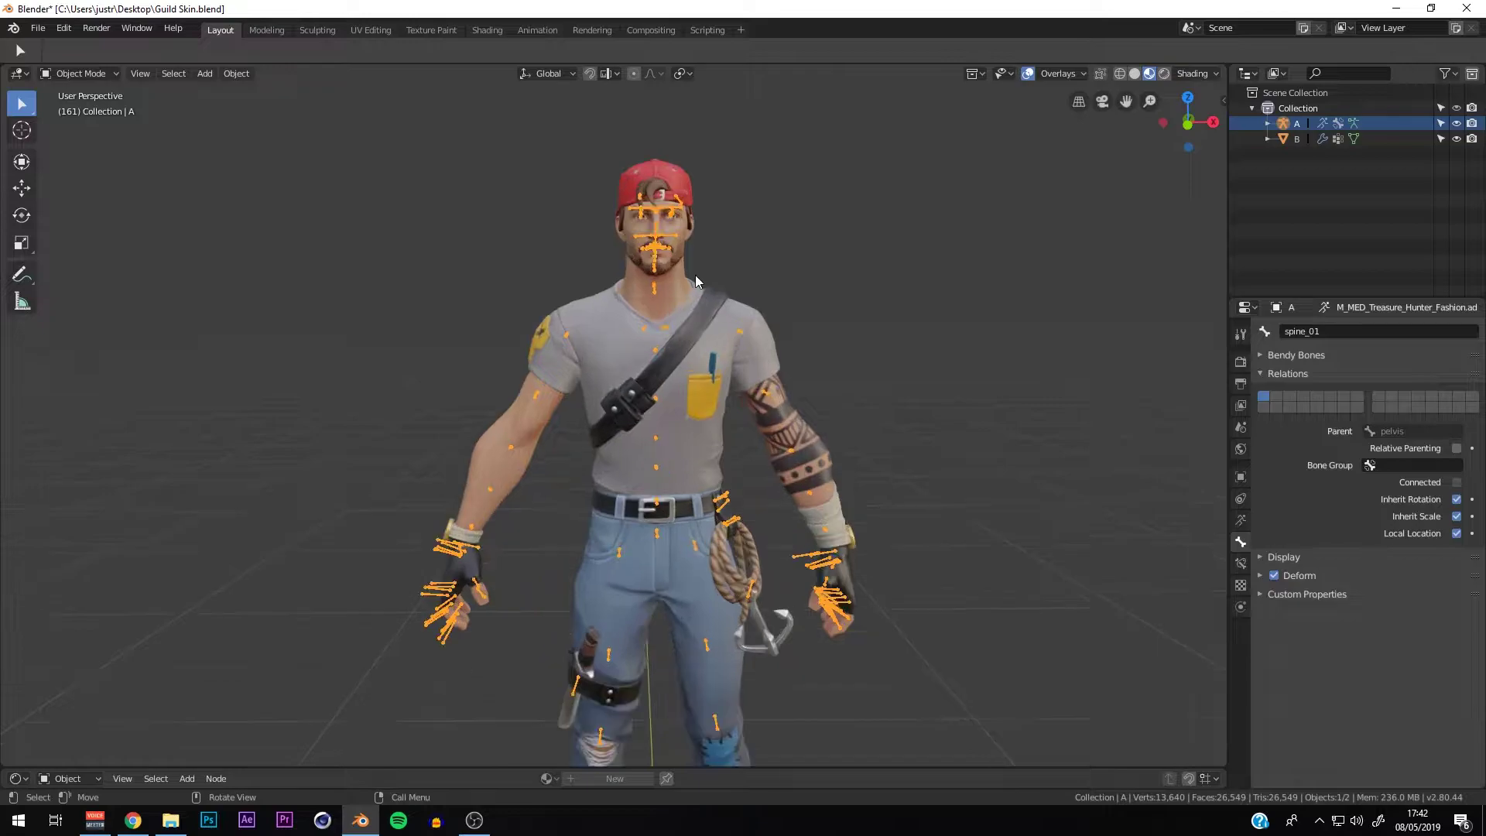
{"action": "left_click", "coordinate": [99, 78]}
{"action": "left_click", "coordinate": [80, 127]}
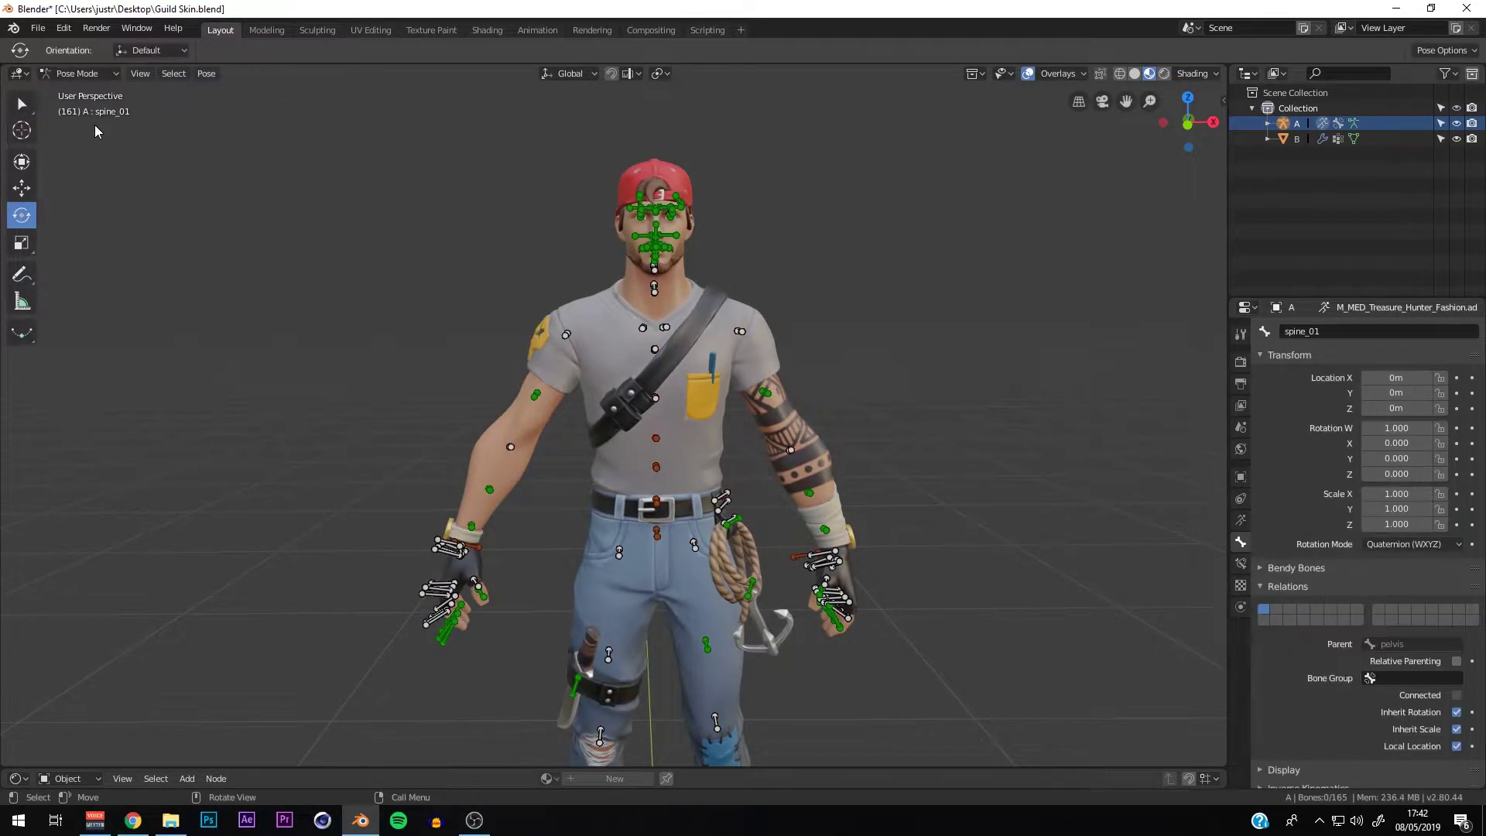
Step: Select the pelvis bone and rotate it with the Rotate tool to turn the whole body
{"action": "scroll", "coordinate": [642, 259], "scroll_direction": "up", "scroll_amount": 2}
{"action": "middle_click_drag", "start_coordinate": [642, 260], "coordinate": [732, 308]}
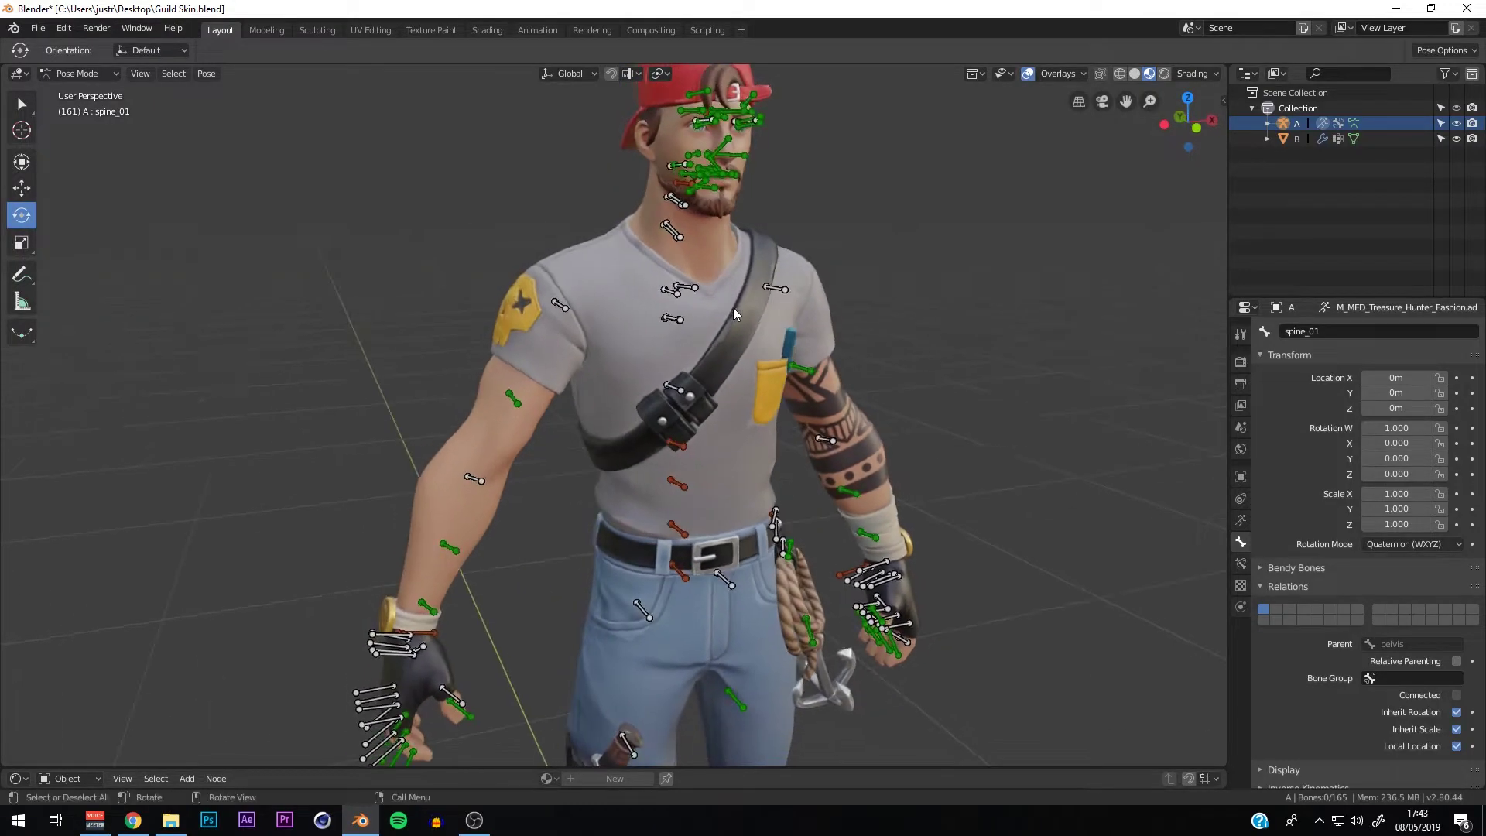
{"action": "scroll", "coordinate": [791, 413], "scroll_direction": "down", "scroll_amount": 1}
{"action": "middle_click_drag", "start_coordinate": [563, 593], "coordinate": [535, 586]}
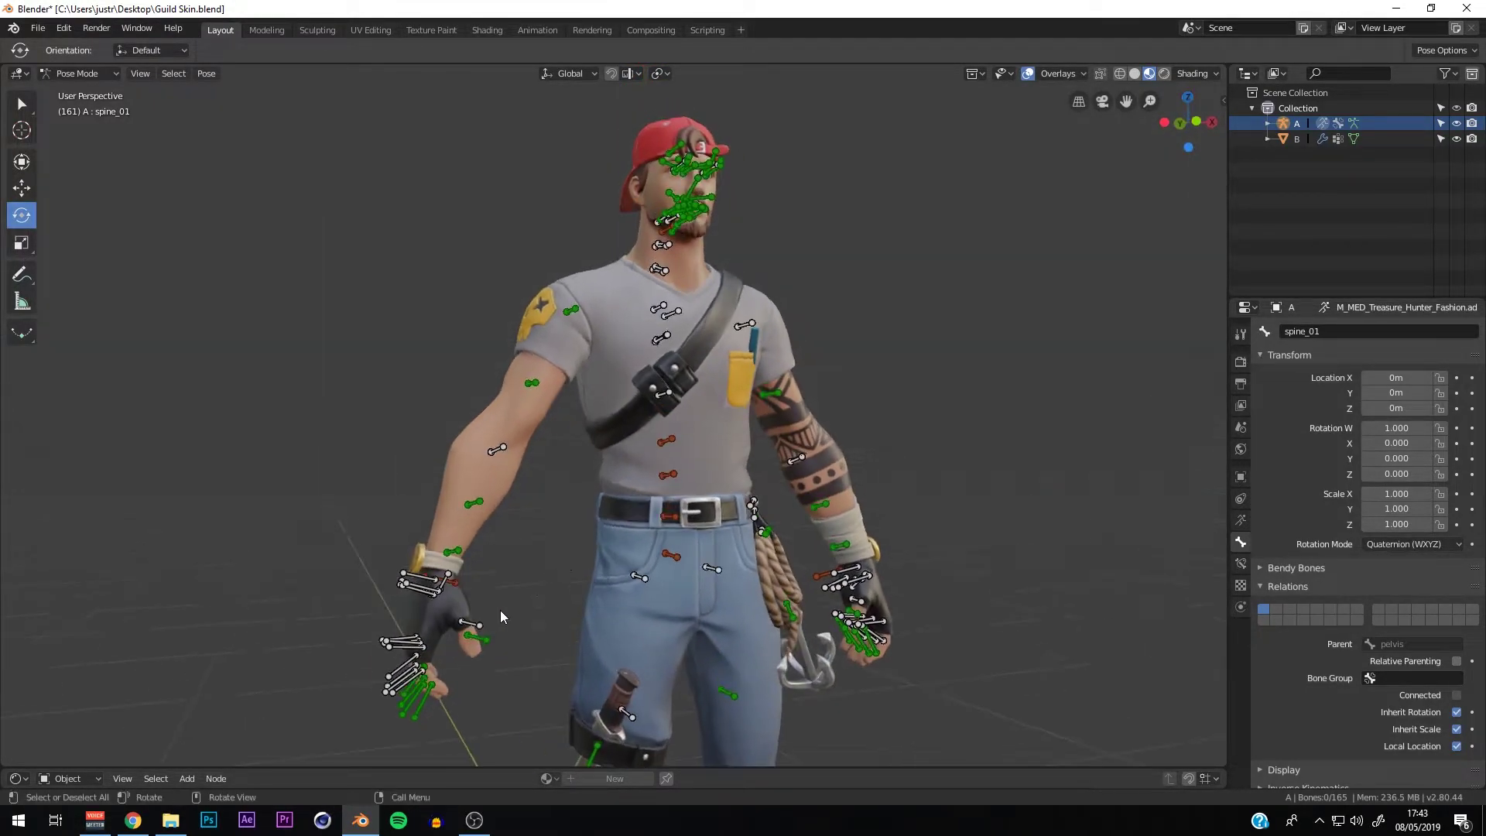
{"action": "middle_click_drag", "start_coordinate": [671, 440], "coordinate": [503, 465]}
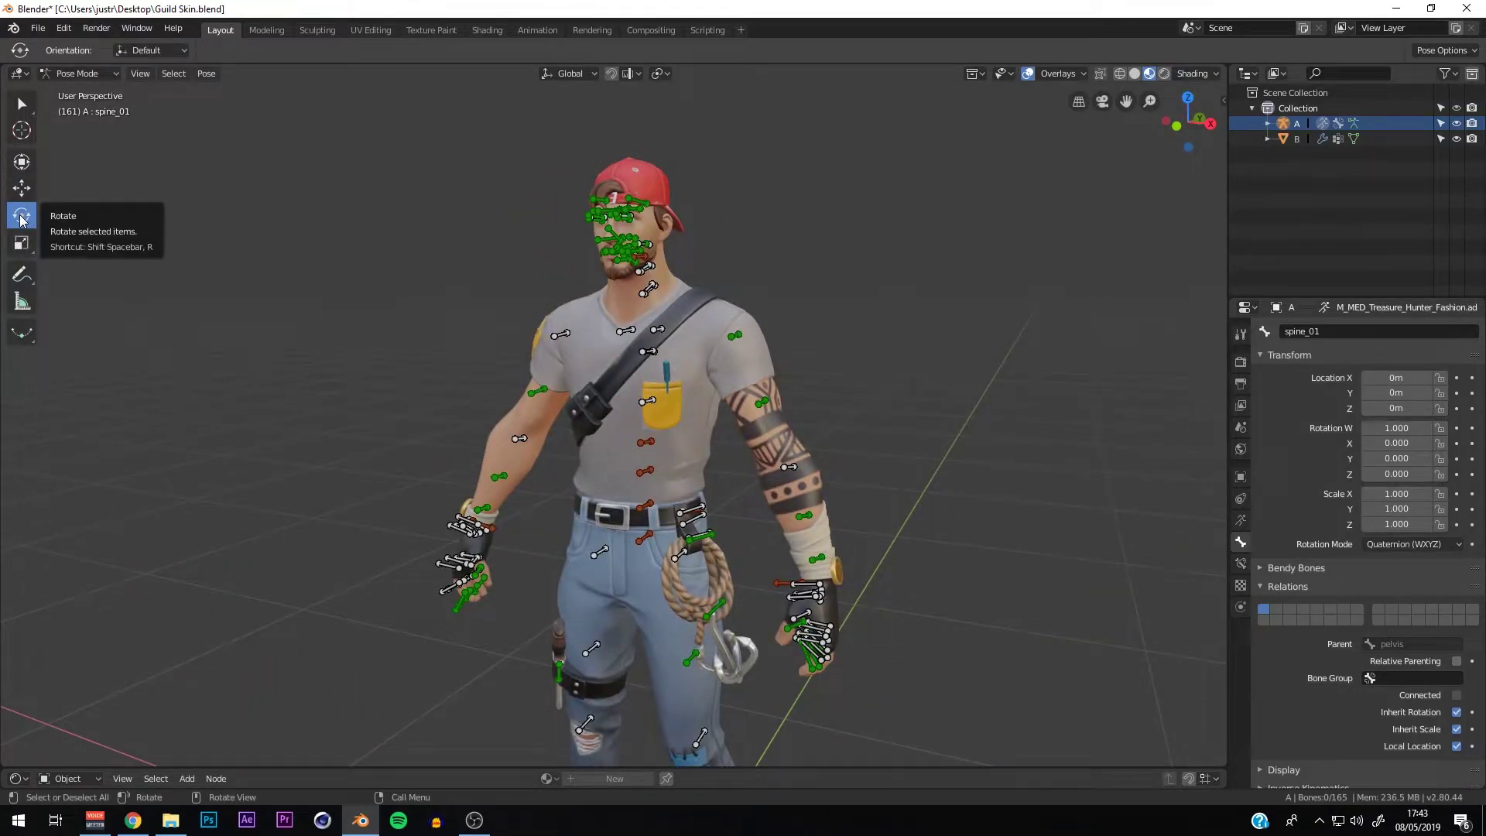
{"action": "scroll", "coordinate": [643, 461], "scroll_direction": "down", "scroll_amount": 1}
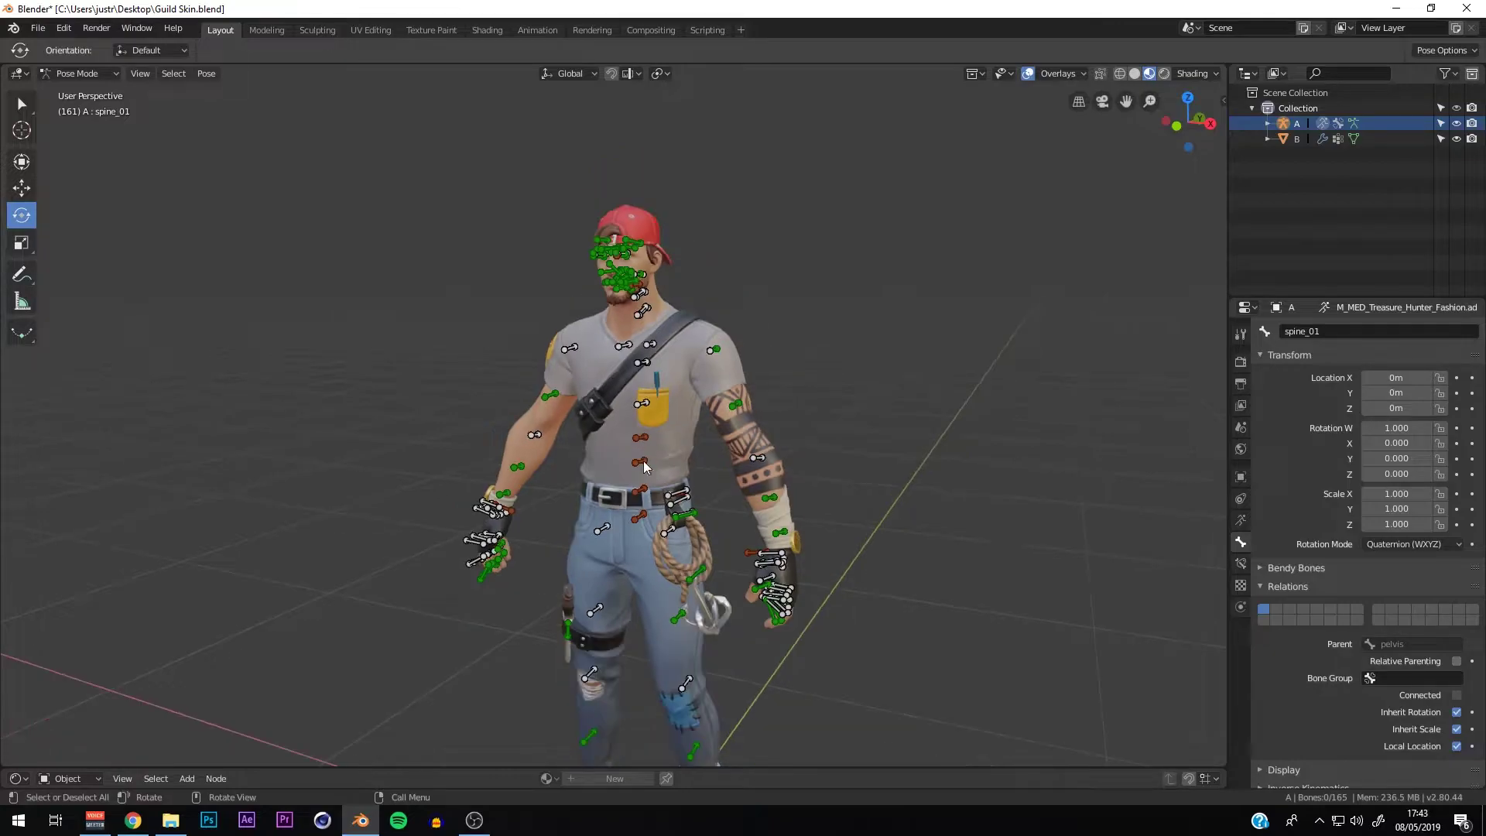
{"action": "left_click", "coordinate": [638, 520]}
{"action": "middle_click_drag", "start_coordinate": [647, 528], "coordinate": [644, 544]}
{"action": "left_click_drag", "start_coordinate": [643, 545], "coordinate": [626, 543]}
{"action": "middle_click_drag", "start_coordinate": [649, 425], "coordinate": [647, 503]}
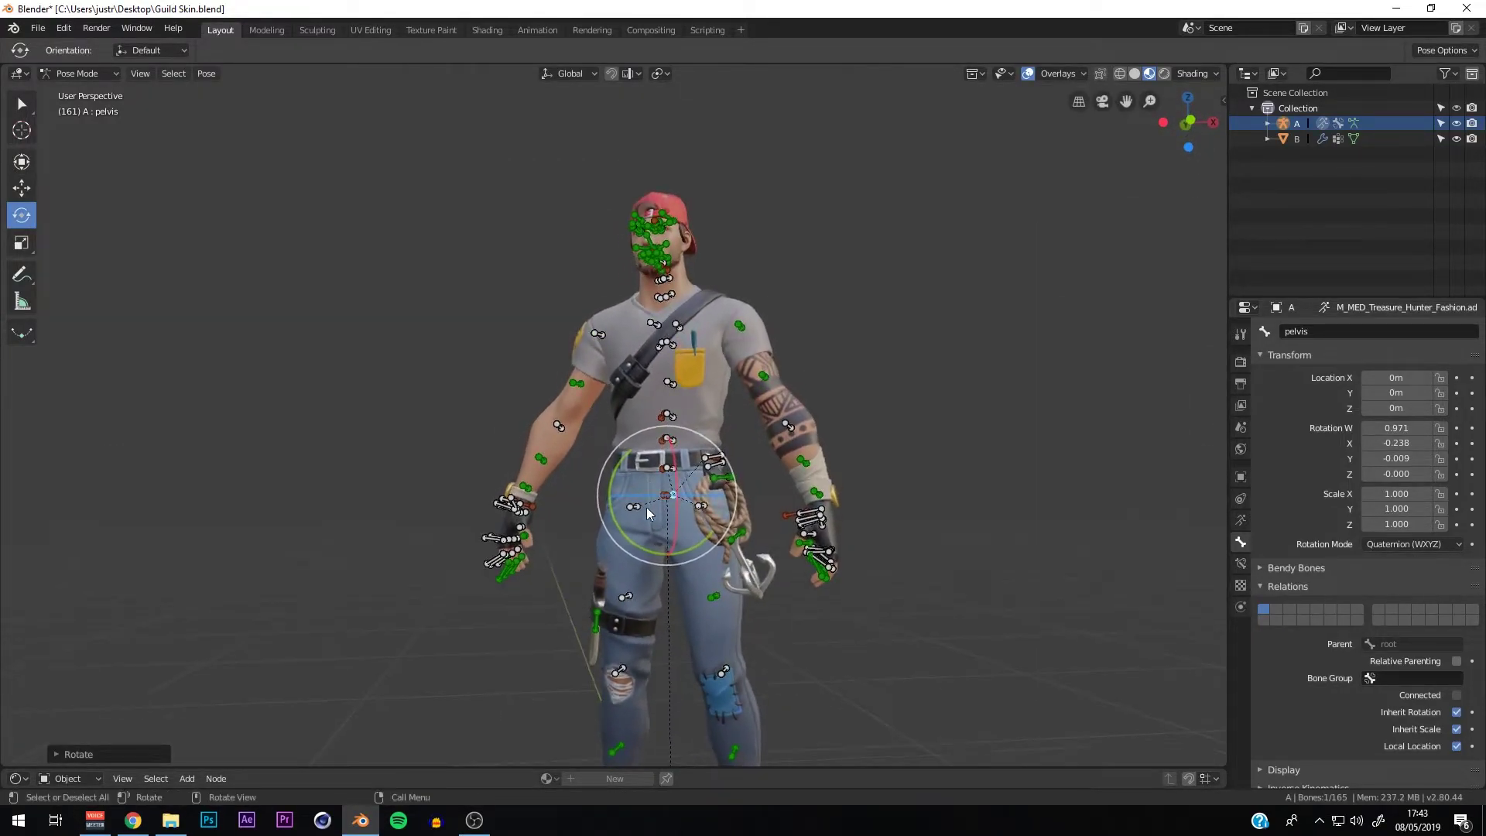
Step: Try a free trackball rotation of the right thigh bone, thigh_r, and clear its rotation
{"action": "left_click", "coordinate": [576, 548]}
{"action": "left_click", "coordinate": [633, 507]}
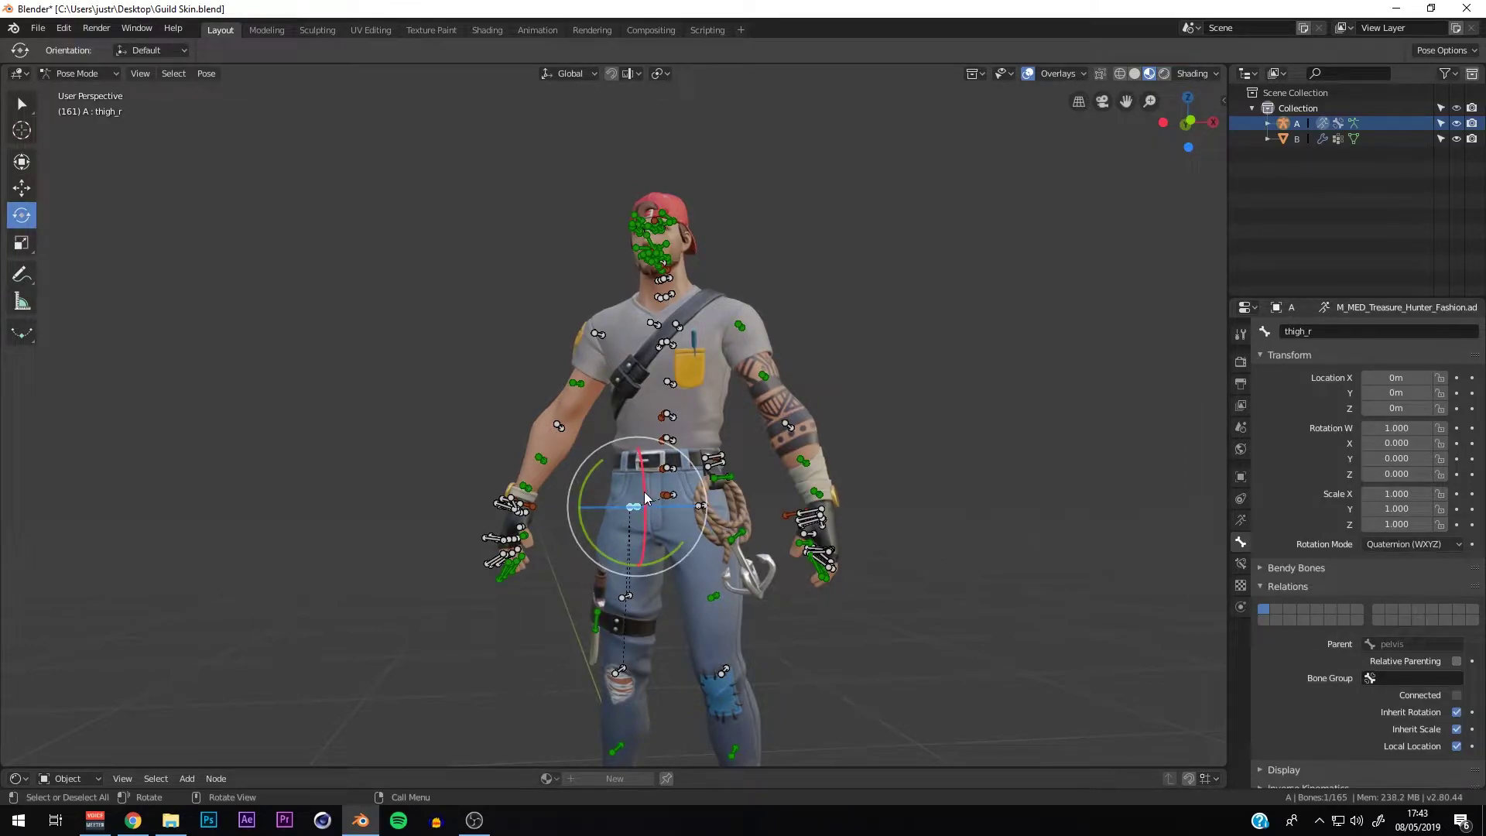
{"action": "middle_click_drag", "start_coordinate": [648, 499], "coordinate": [610, 511]}
{"action": "left_click_drag", "start_coordinate": [631, 502], "coordinate": [593, 534]}
{"action": "key", "text": "ctrl+z"}
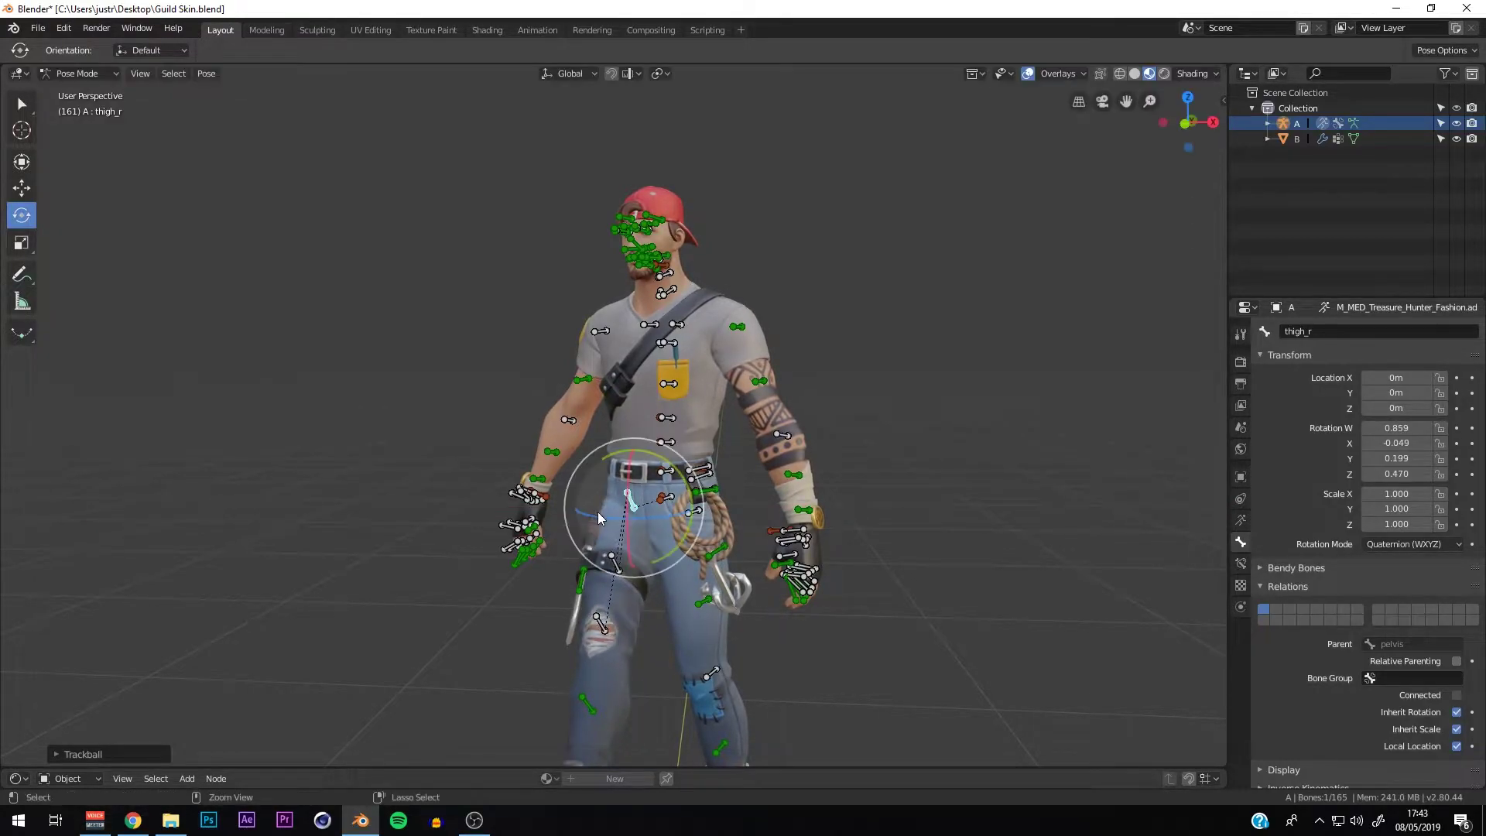
{"action": "key", "text": "ctrl+z"}
{"action": "key", "text": "ctrl+z"}
{"action": "key", "text": "alt+r"}
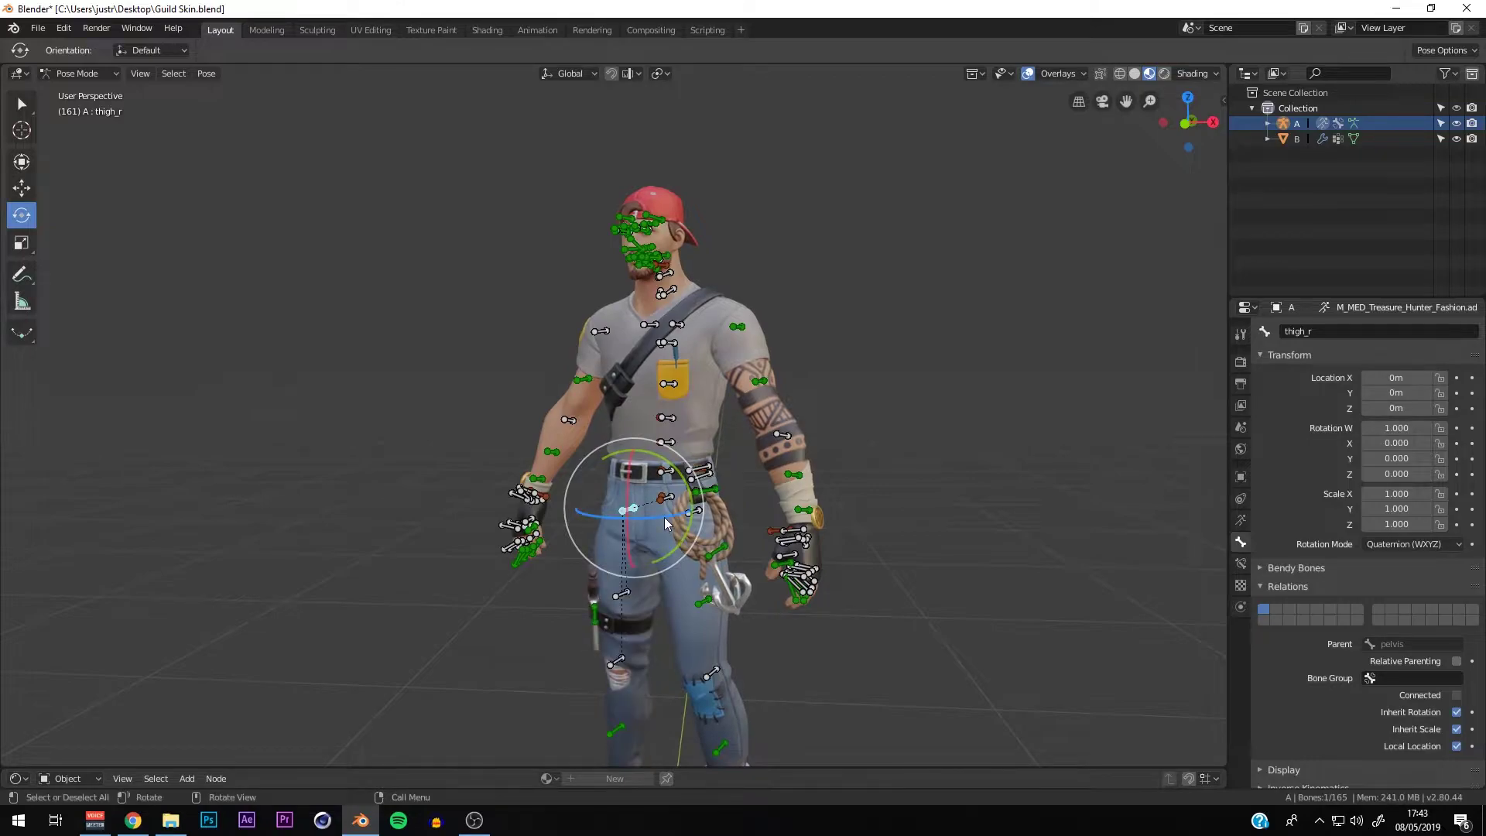
Step: Compare the Global and Local transform orientations on the right thigh bone and set the orientation to Local
{"action": "left_click", "coordinate": [571, 75]}
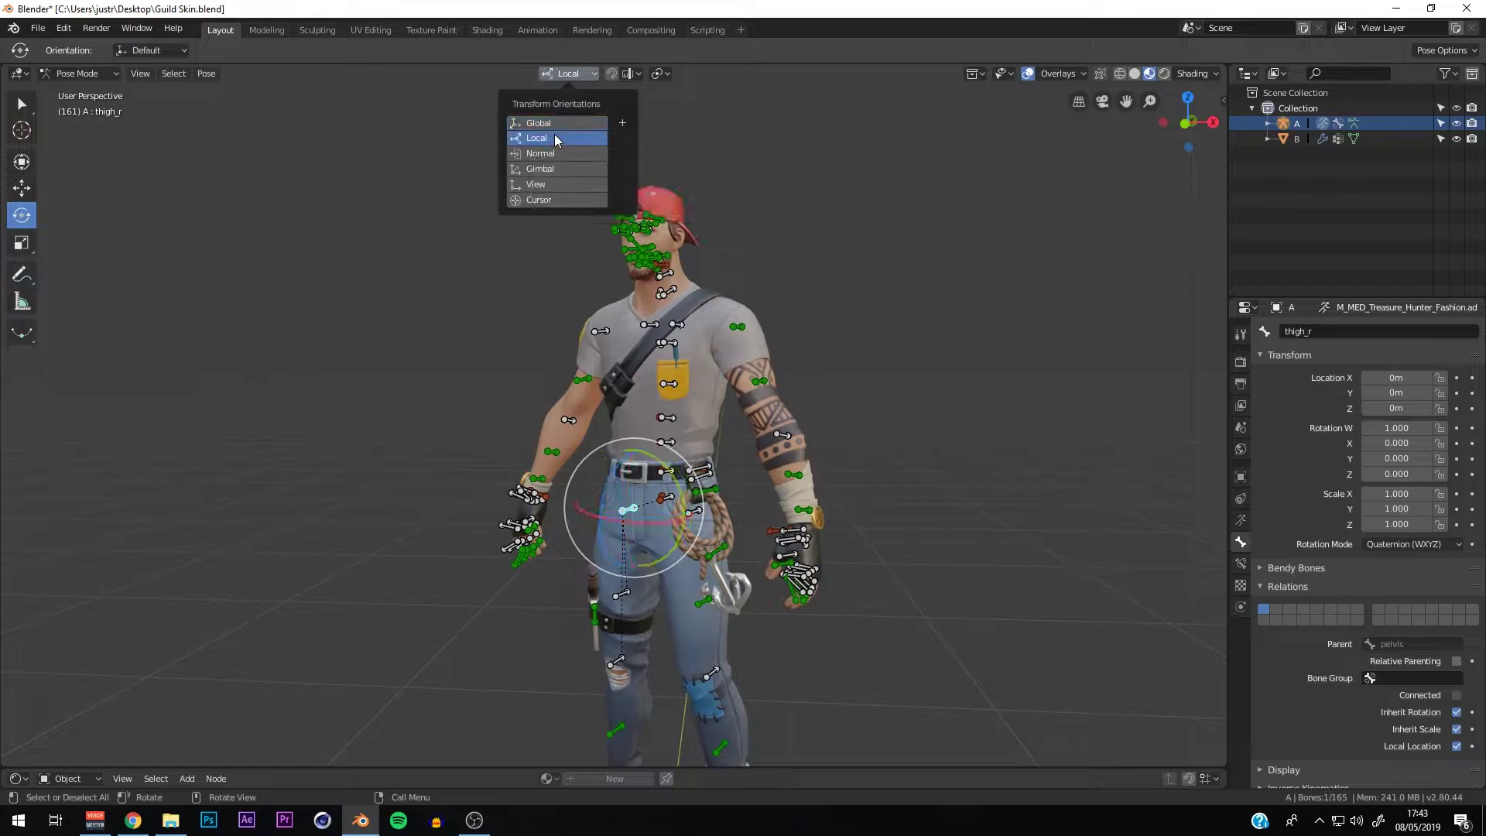
{"action": "left_click", "coordinate": [554, 137]}
{"action": "left_click", "coordinate": [569, 74]}
{"action": "left_click", "coordinate": [540, 124]}
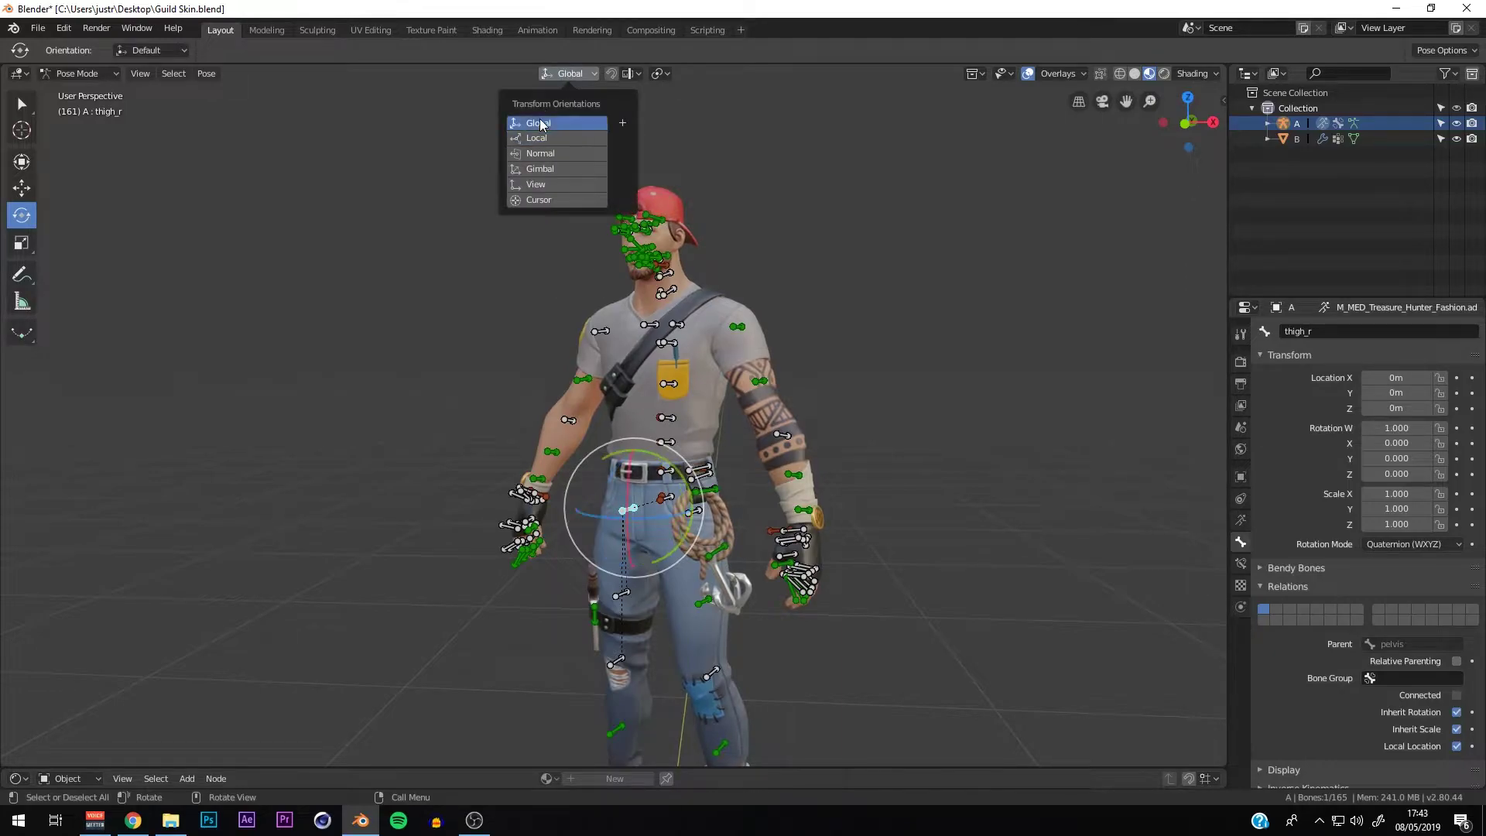
{"action": "left_click", "coordinate": [554, 137]}
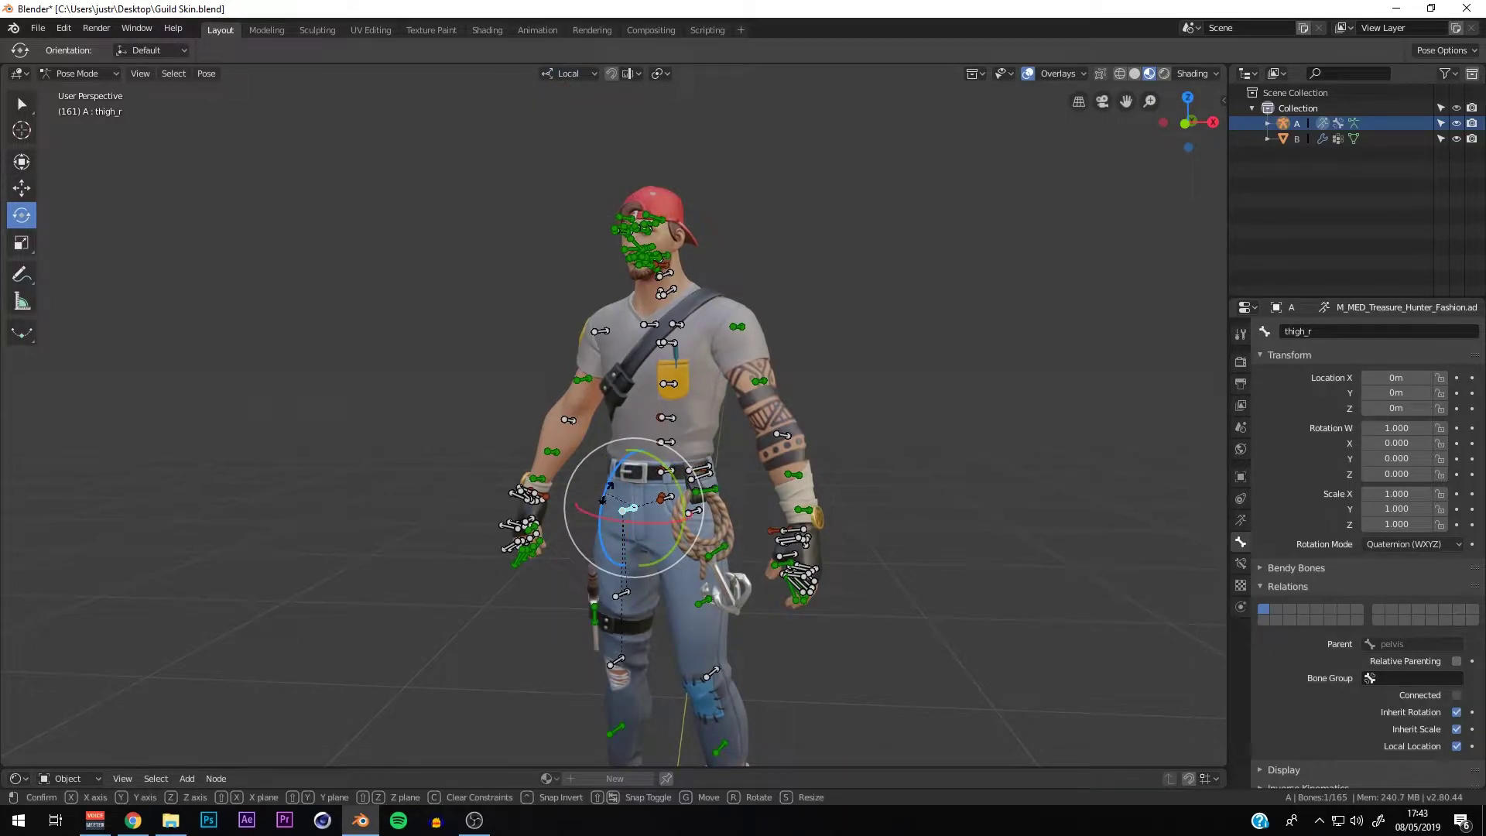
Step: Try rotating the right thigh bone about its local Z axis and reset its rotation
{"action": "key", "text": "r"}
{"action": "key", "text": "z"}
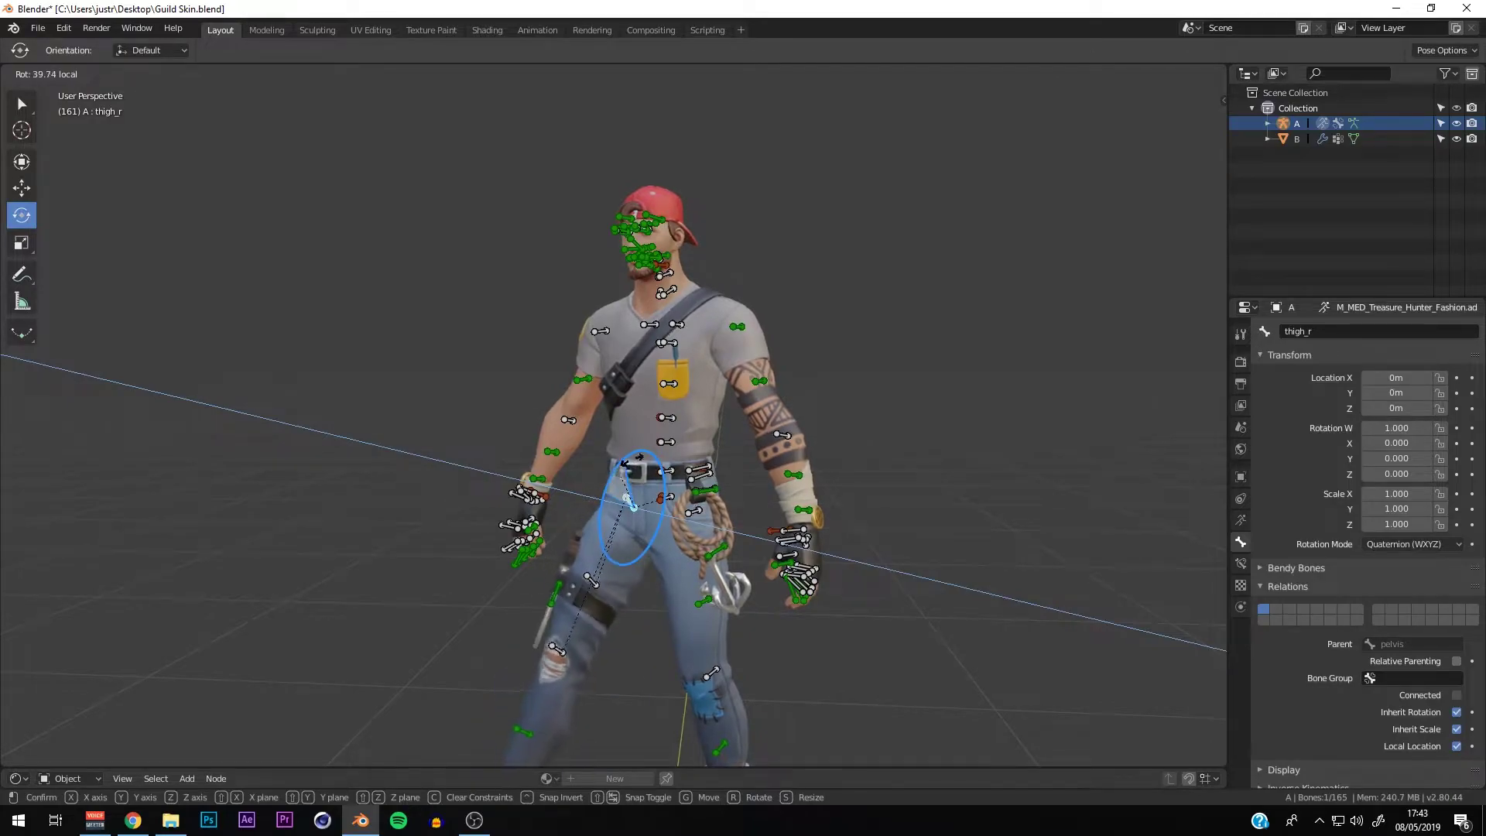
{"action": "left_click", "coordinate": [629, 485]}
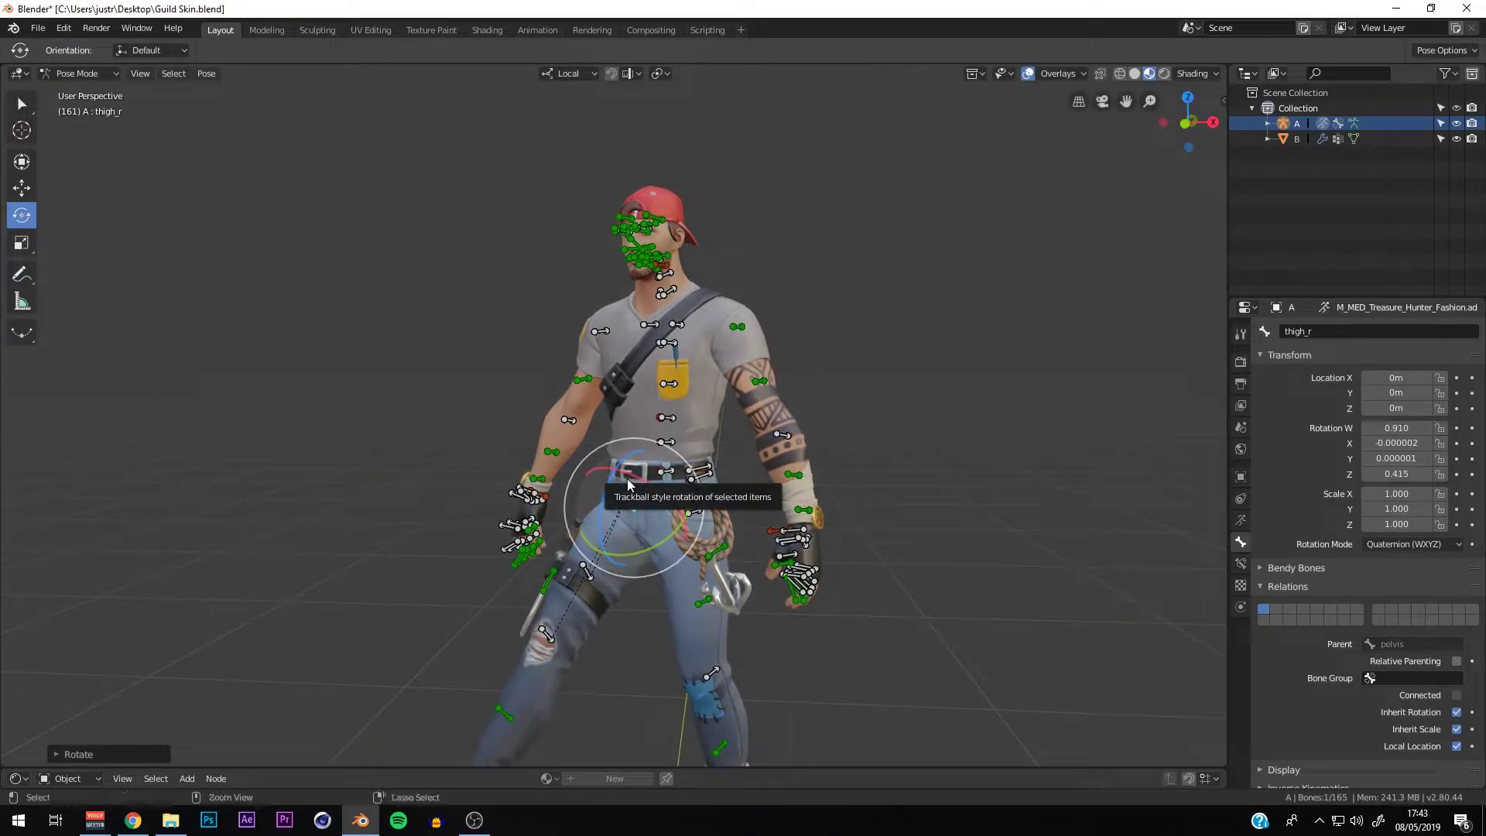
{"action": "key", "text": "alt+r"}
{"action": "left_click_drag", "start_coordinate": [586, 531], "coordinate": [602, 495]}
{"action": "key", "text": "ctrl+z"}
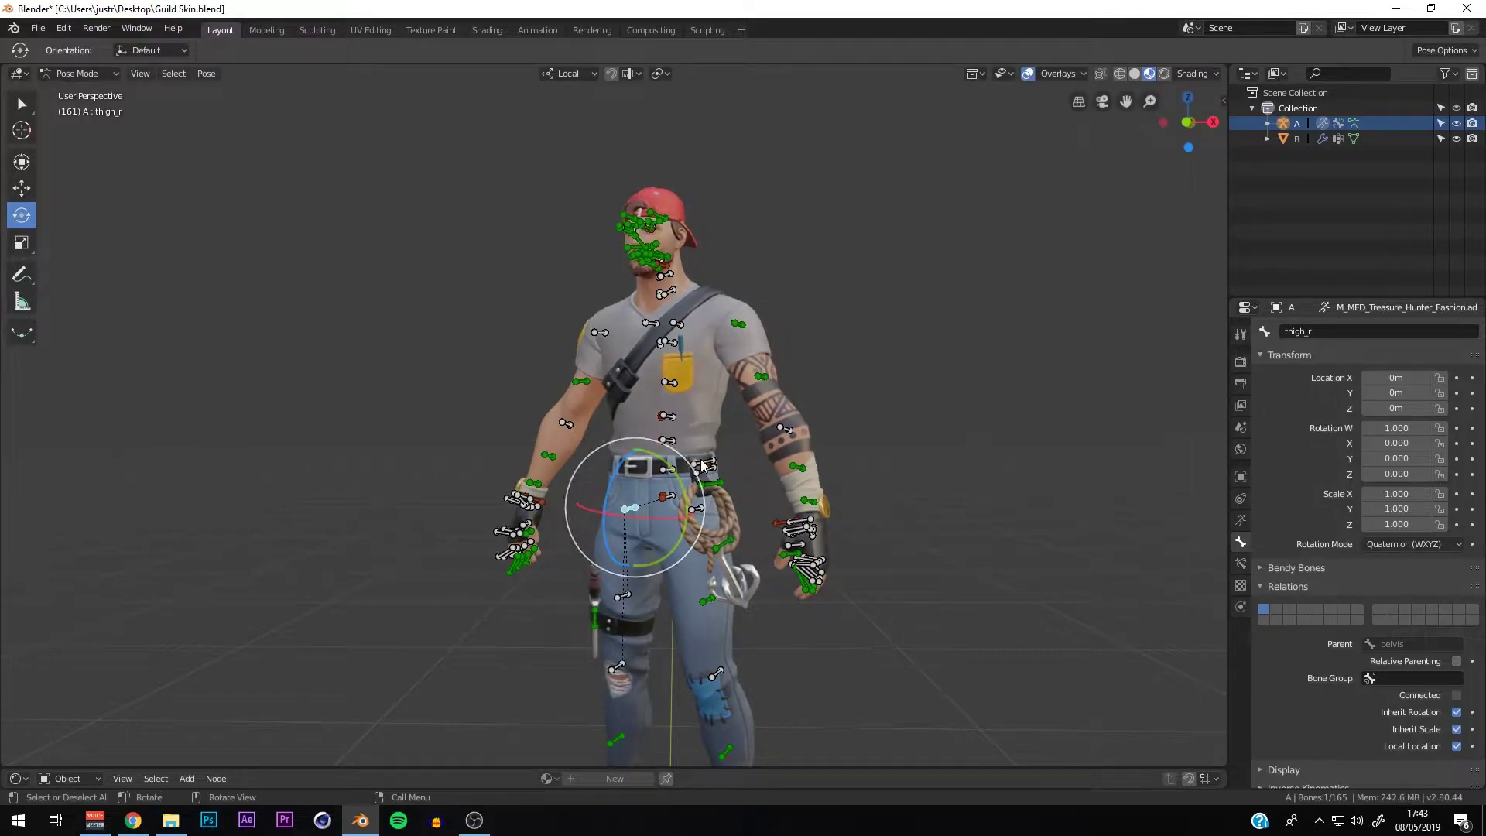
Step: Try rotating the right middle finger bone, middle_02_r, in the Global orientation and undo the rotation
{"action": "scroll", "coordinate": [681, 486], "scroll_direction": "up", "scroll_amount": 2}
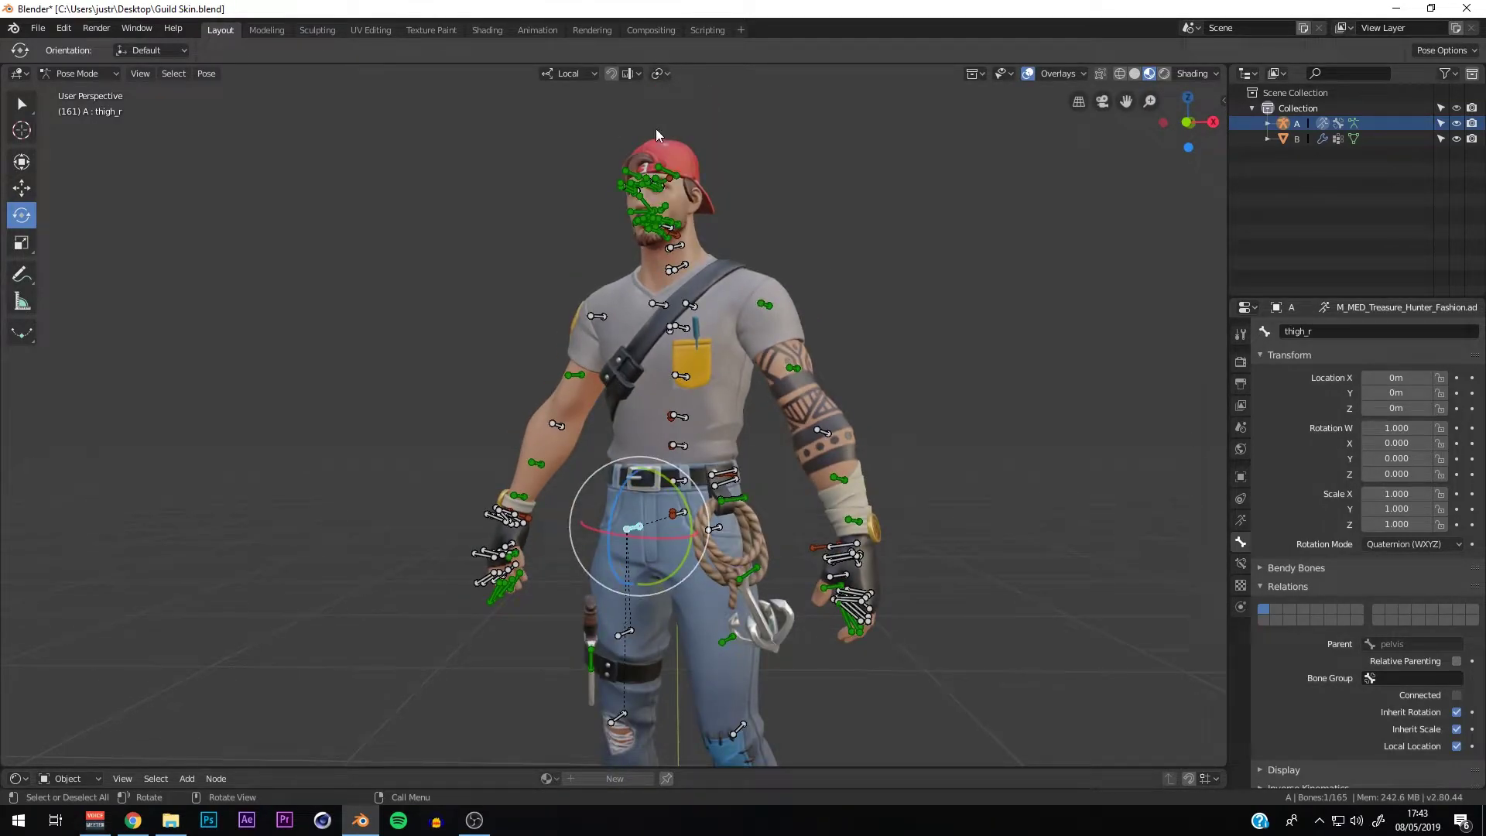
{"action": "middle_click_drag", "start_coordinate": [584, 504], "coordinate": [524, 657]}
{"action": "left_click", "coordinate": [517, 693]}
{"action": "key", "text": "KP_Decimal"}
{"action": "scroll", "coordinate": [572, 625], "scroll_direction": "down", "scroll_amount": 4}
{"action": "mouse_move", "coordinate": [650, 403]}
{"action": "middle_mouse_down"}
{"action": "mouse_move", "coordinate": [659, 393]}
{"action": "mouse_move", "coordinate": [646, 396]}
{"action": "middle_mouse_up"}
{"action": "left_click", "coordinate": [569, 73]}
{"action": "left_click", "coordinate": [557, 125]}
{"action": "left_click_drag", "start_coordinate": [632, 407], "coordinate": [623, 391]}
{"action": "key", "text": "ctrl+z"}
Step: Set the transform orientation to Local and change the pivot point so that bones rotate about their individual origins
{"action": "left_click", "coordinate": [569, 74]}
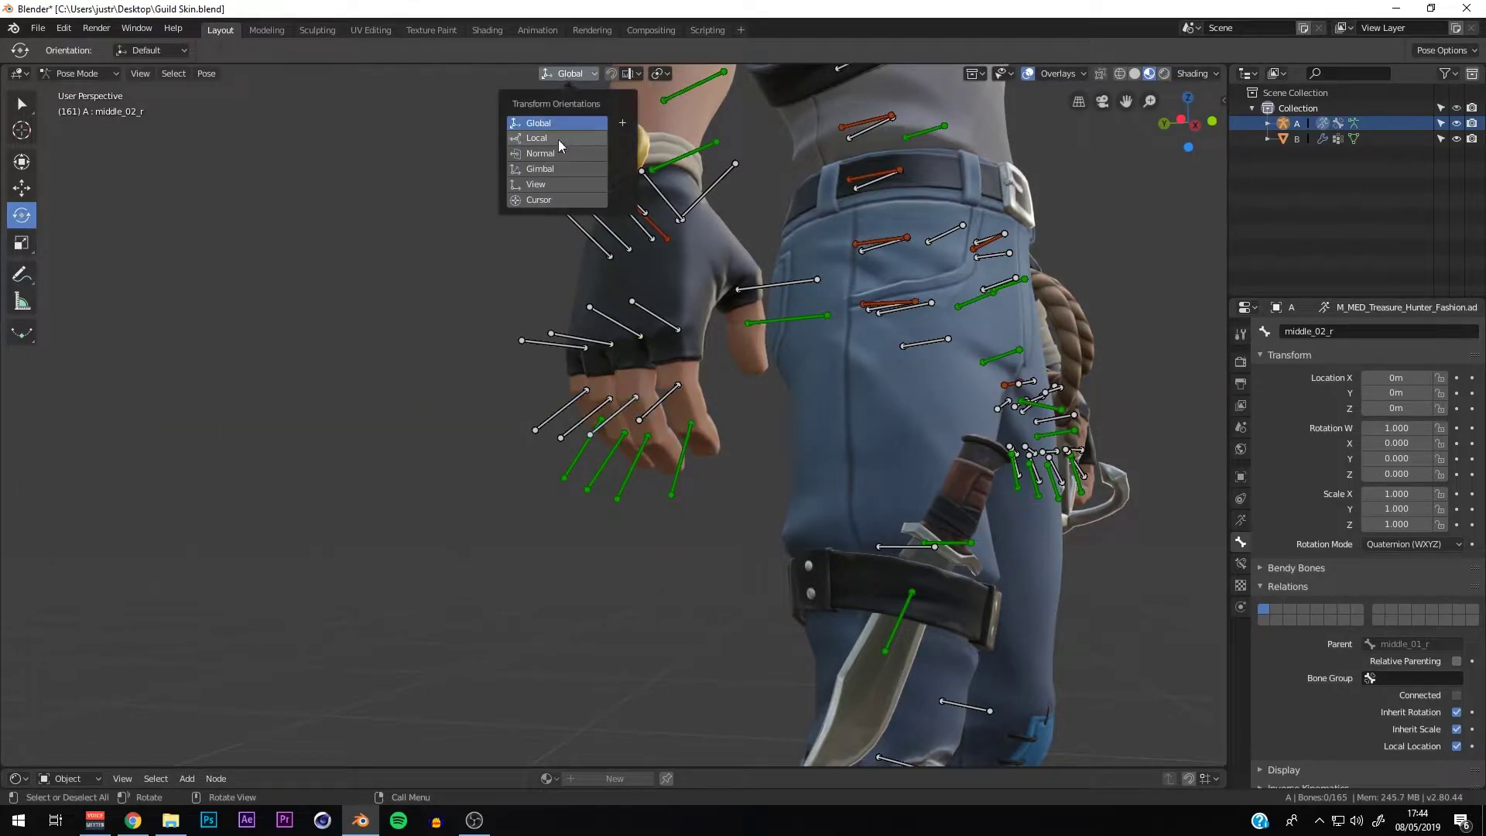
{"action": "left_click", "coordinate": [563, 138]}
{"action": "left_click", "coordinate": [658, 74]}
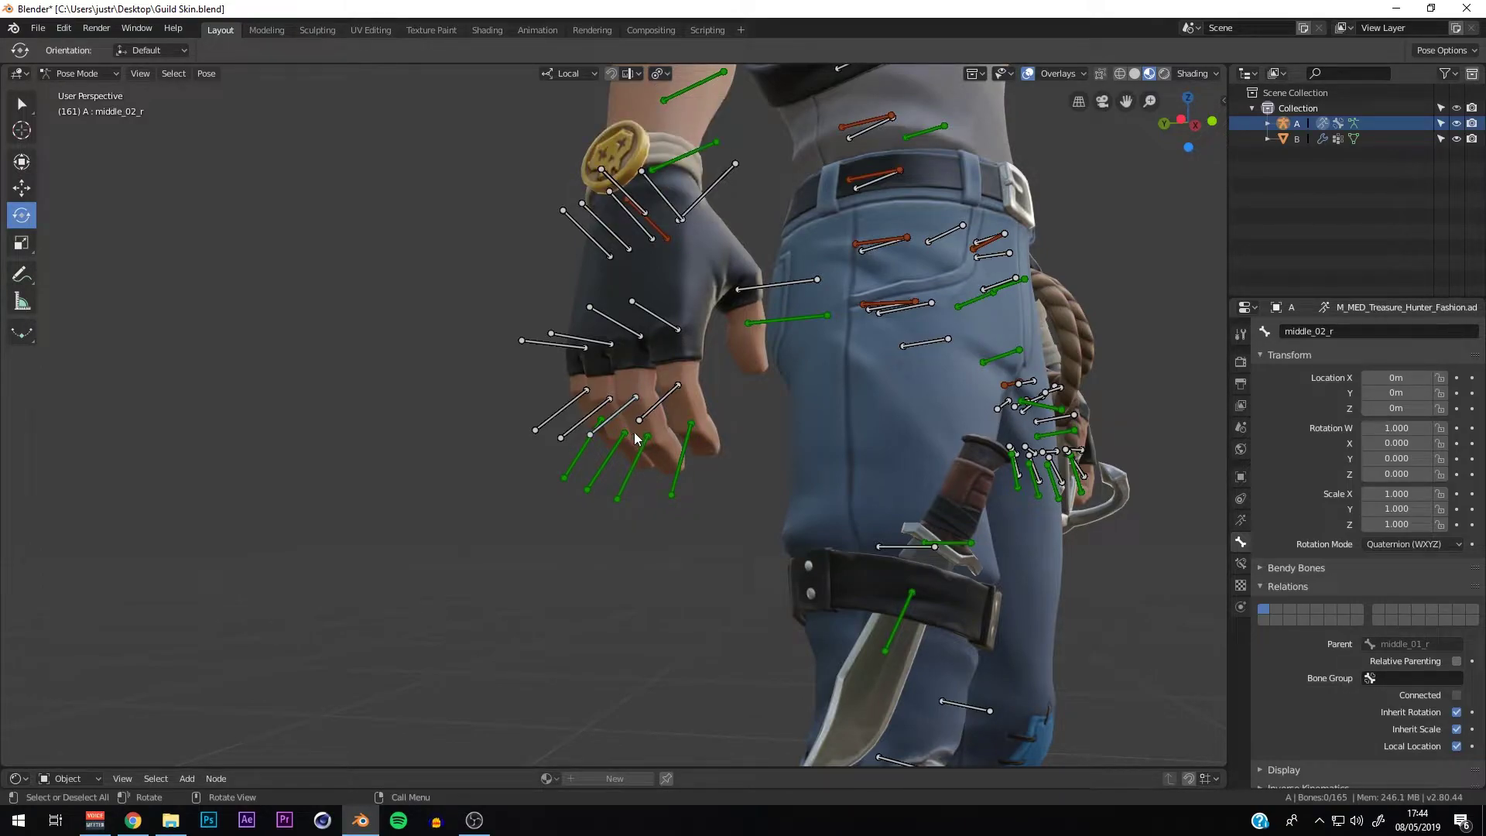
{"action": "scroll", "coordinate": [633, 391], "scroll_direction": "up", "scroll_amount": 1}
Step: Try rotating a single knuckle bone of the right hand and undo the rotation
{"action": "left_click", "coordinate": [636, 317]}
{"action": "mouse_move", "coordinate": [617, 337]}
{"action": "left_mouse_down"}
{"action": "mouse_move", "coordinate": [633, 354]}
{"action": "mouse_move", "coordinate": [617, 330]}
{"action": "left_mouse_up"}
{"action": "key", "text": "ctrl+z"}
Step: Box-select the finger bones of the right hand and rotate them together on a local axis to curl the fingers inward
{"action": "left_click_drag", "start_coordinate": [21, 105], "coordinate": [51, 136]}
{"action": "left_click_drag", "start_coordinate": [657, 457], "coordinate": [513, 387]}
{"action": "left_click", "coordinate": [22, 215]}
{"action": "key", "text": "KP_Decimal"}
{"action": "left_click_drag", "start_coordinate": [653, 441], "coordinate": [698, 354]}
{"action": "left_click", "coordinate": [22, 104]}
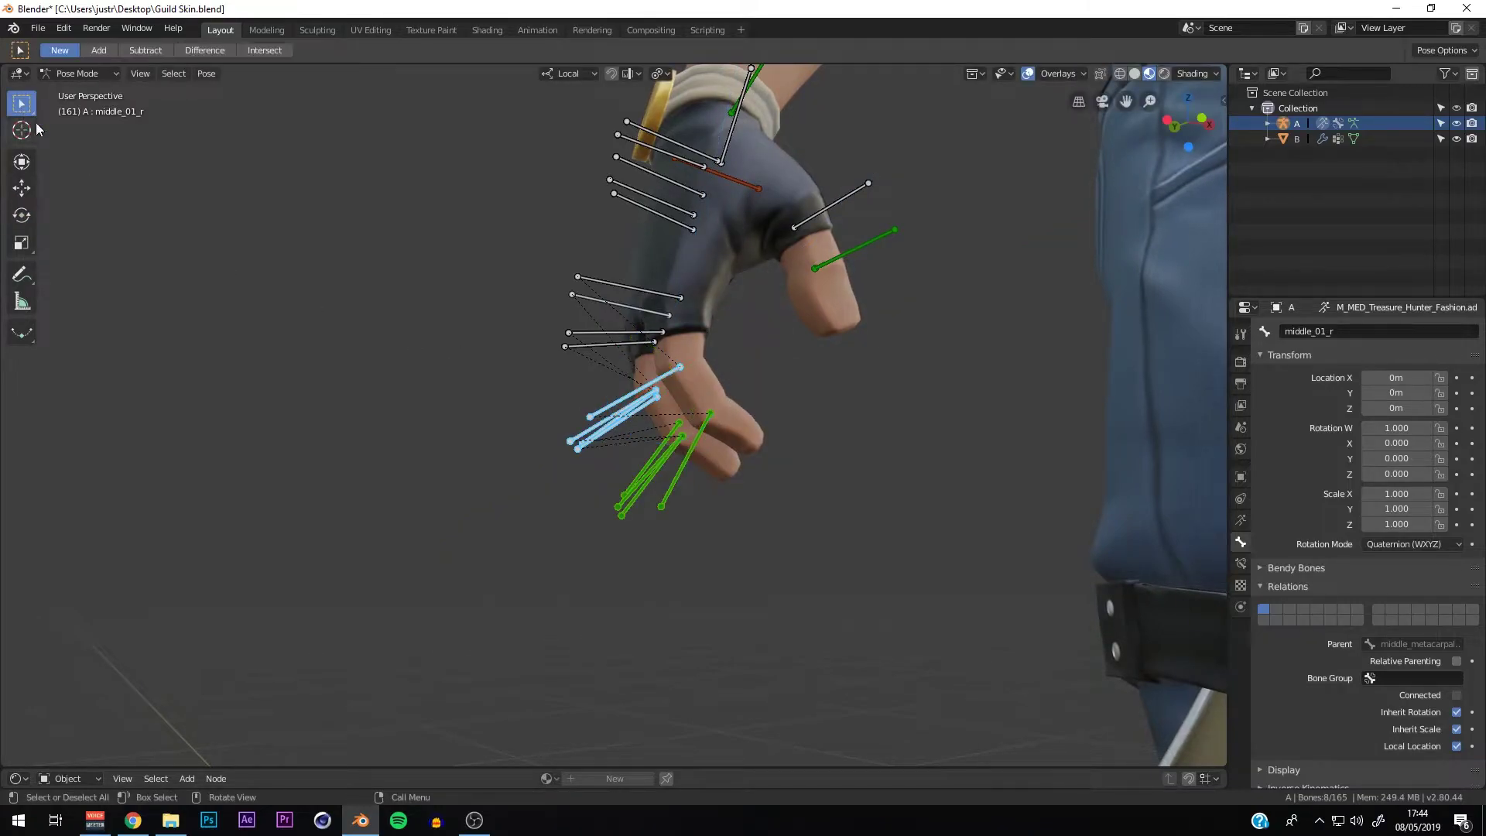
{"action": "left_click_drag", "start_coordinate": [746, 520], "coordinate": [627, 309]}
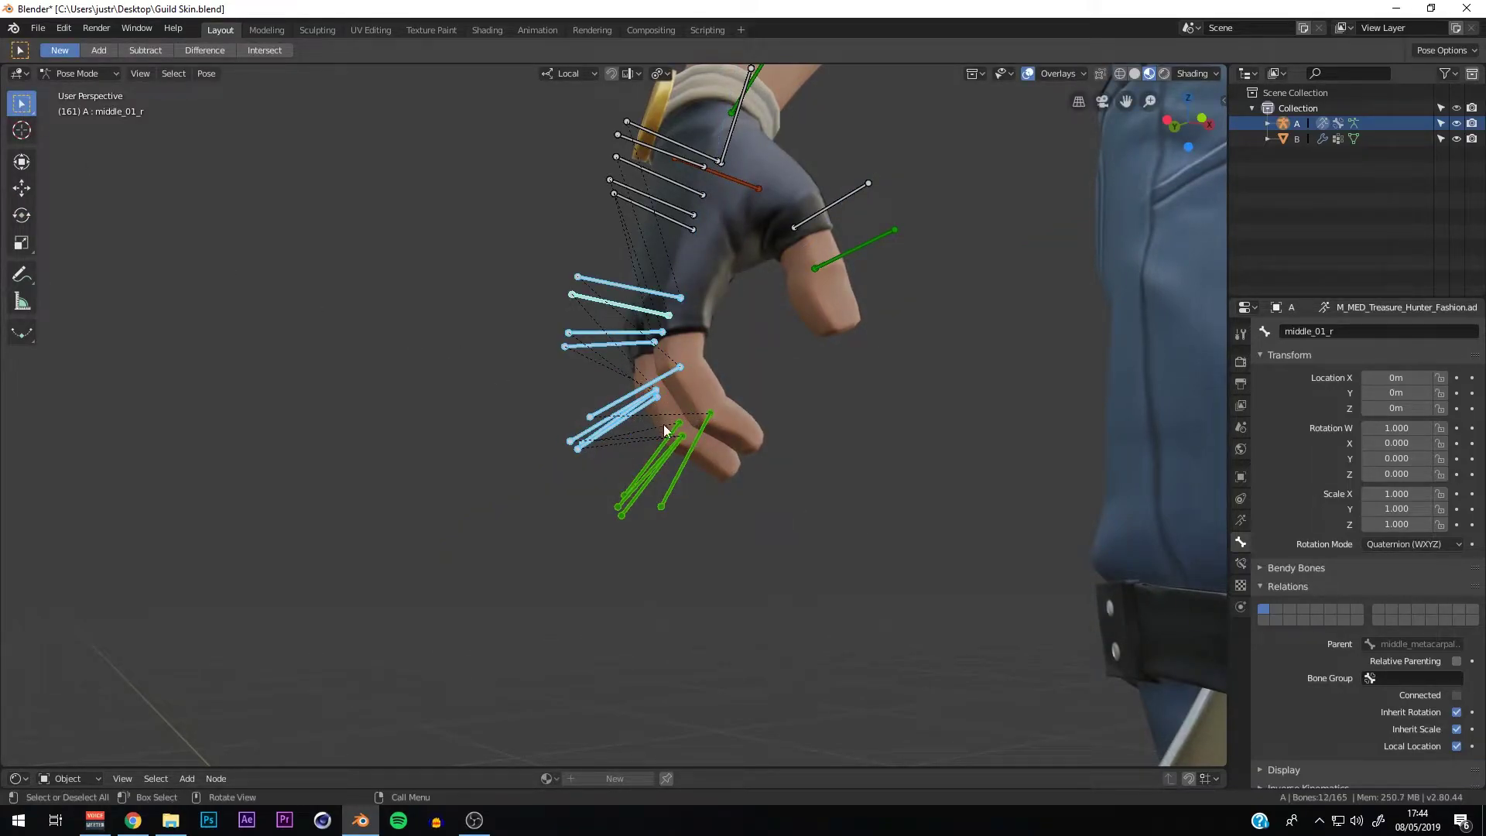
{"action": "left_click", "coordinate": [22, 215]}
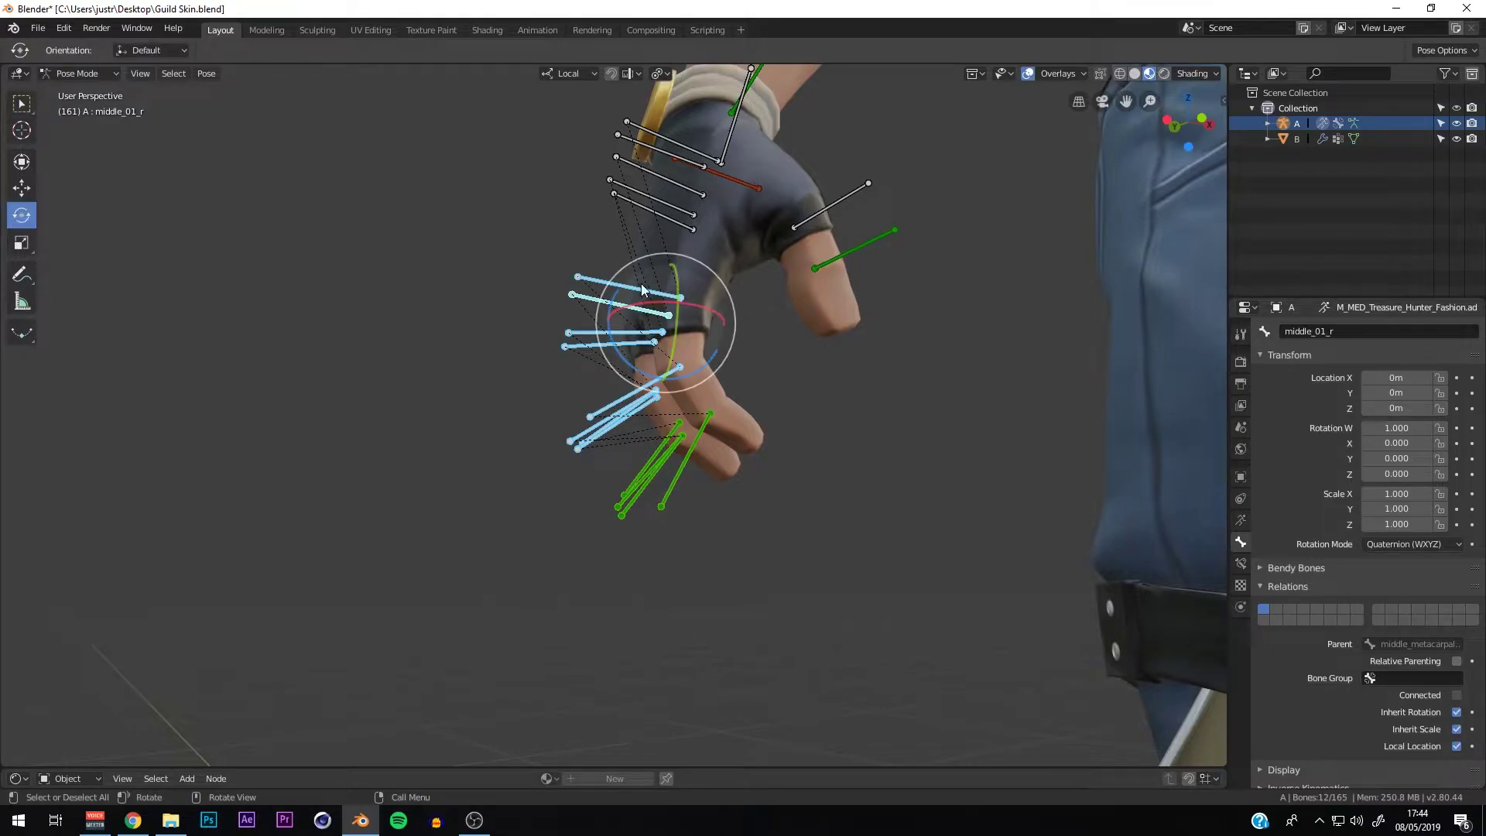
{"action": "left_click_drag", "start_coordinate": [619, 340], "coordinate": [660, 367]}
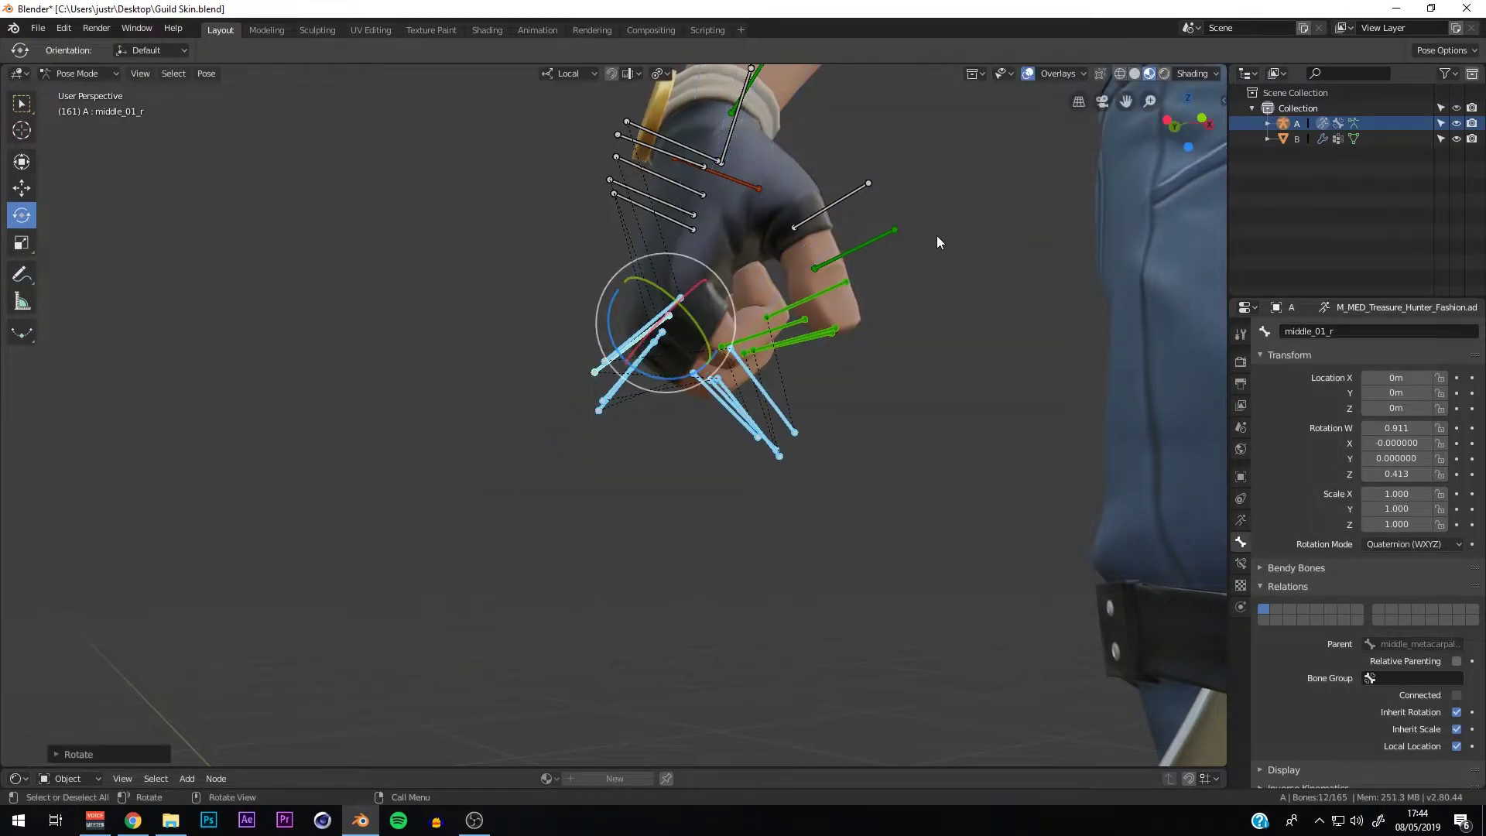
{"action": "left_click", "coordinate": [842, 232]}
{"action": "middle_click_drag", "start_coordinate": [890, 274], "coordinate": [802, 315]}
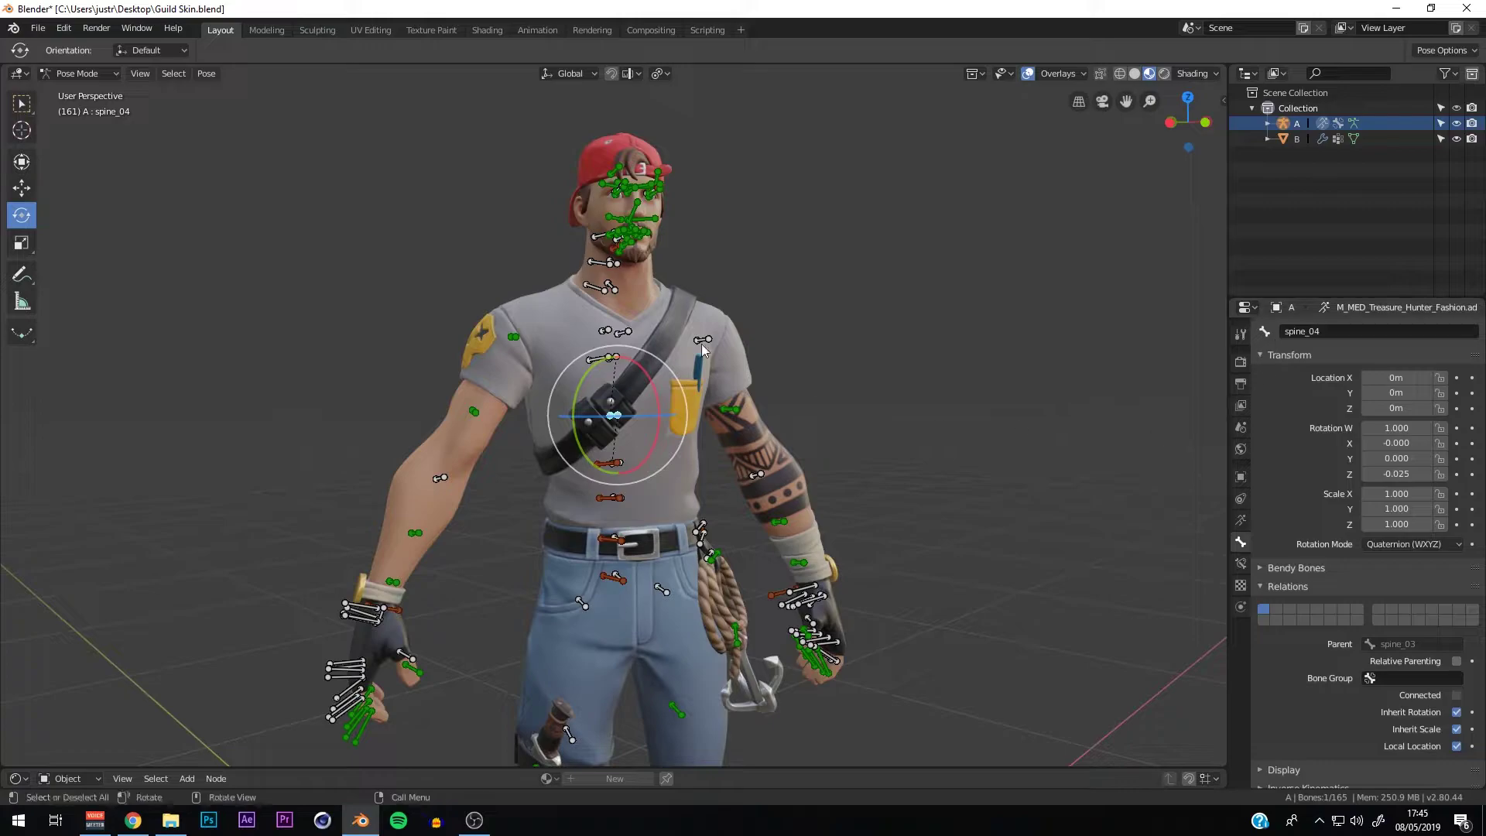
Step: Rotate the right upper arm bone, upperarm_r, to begin posing the right arm
{"action": "scroll", "coordinate": [519, 334], "scroll_direction": "down", "scroll_amount": 1}
{"action": "middle_click_drag", "start_coordinate": [540, 345], "coordinate": [564, 365]}
{"action": "left_click", "coordinate": [546, 361]}
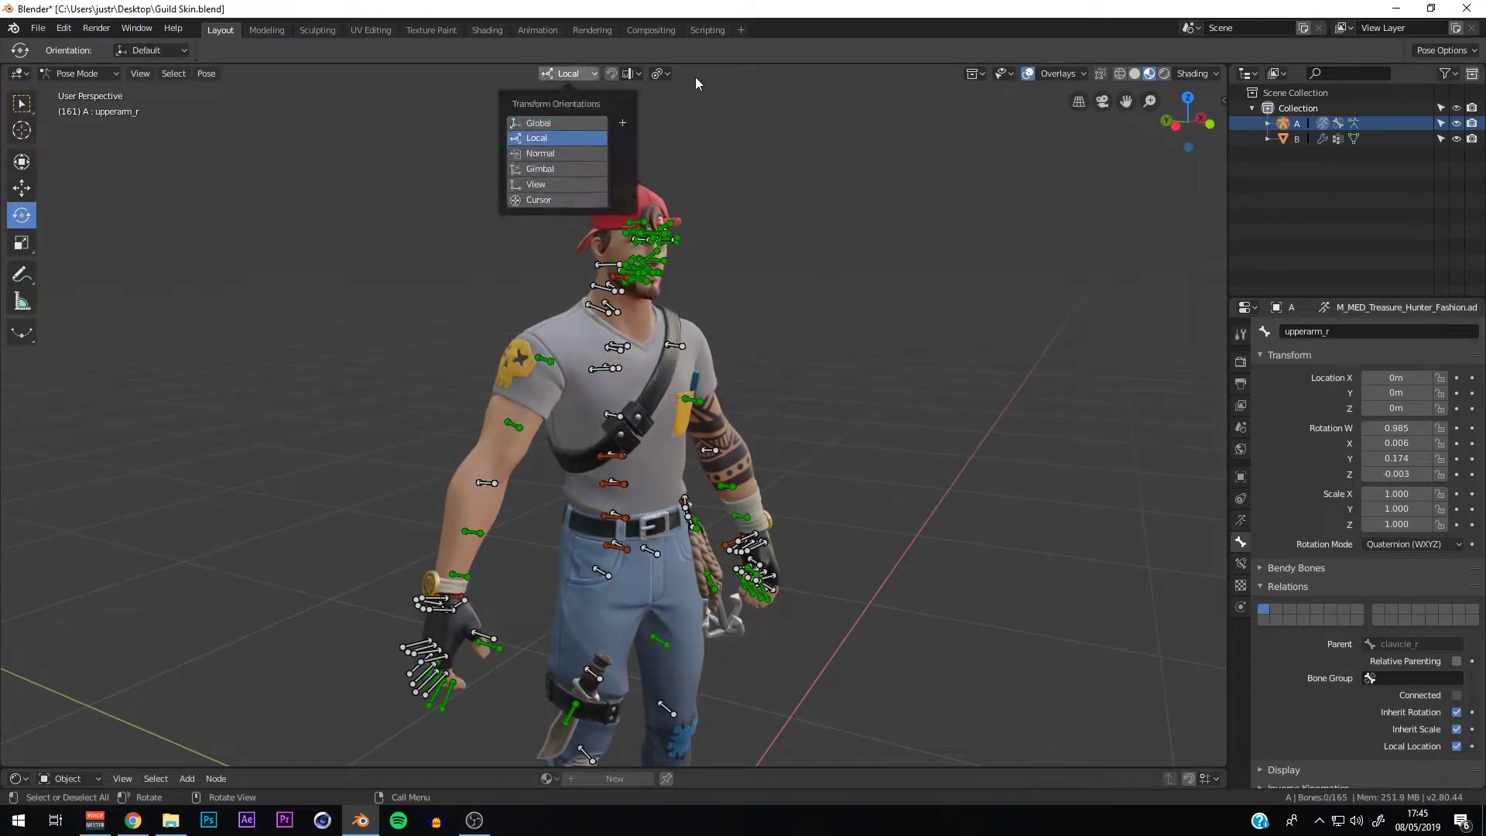
{"action": "left_click", "coordinate": [546, 360]}
{"action": "left_click_drag", "start_coordinate": [565, 365], "coordinate": [504, 418]}
{"action": "scroll", "coordinate": [542, 418], "scroll_direction": "down", "scroll_amount": 3}
{"action": "middle_click_drag", "start_coordinate": [588, 426], "coordinate": [505, 432]}
Step: Rotate the hip and leg bones to bend the legs into a wide fighting stance
{"action": "left_click", "coordinate": [590, 500]}
{"action": "left_click_drag", "start_coordinate": [590, 511], "coordinate": [619, 503]}
{"action": "mouse_move", "coordinate": [696, 492]}
{"action": "middle_mouse_down"}
{"action": "mouse_move", "coordinate": [757, 494]}
{"action": "mouse_move", "coordinate": [696, 499]}
{"action": "middle_mouse_up"}
{"action": "left_click", "coordinate": [546, 597]}
{"action": "left_click_drag", "start_coordinate": [553, 561], "coordinate": [642, 619]}
{"action": "left_click", "coordinate": [620, 499]}
{"action": "left_click_drag", "start_coordinate": [635, 511], "coordinate": [673, 515]}
{"action": "middle_click_drag", "start_coordinate": [650, 534], "coordinate": [681, 522]}
{"action": "left_click_drag", "start_coordinate": [619, 520], "coordinate": [616, 526]}
{"action": "scroll", "coordinate": [627, 527], "scroll_direction": "up", "scroll_amount": 3}
{"action": "middle_click_drag", "start_coordinate": [657, 534], "coordinate": [631, 542]}
{"action": "left_click_drag", "start_coordinate": [642, 565], "coordinate": [654, 573]}
{"action": "left_click", "coordinate": [570, 567]}
Step: Rotate the right upper arm and forearm bones to raise the right hand in front of the body
{"action": "scroll", "coordinate": [572, 542], "scroll_direction": "down", "scroll_amount": 2}
{"action": "middle_click_drag", "start_coordinate": [585, 520], "coordinate": [565, 616]}
{"action": "scroll", "coordinate": [537, 517], "scroll_direction": "down", "scroll_amount": 2}
{"action": "scroll", "coordinate": [557, 464], "scroll_direction": "up", "scroll_amount": 4}
{"action": "left_click", "coordinate": [528, 349]}
{"action": "left_click_drag", "start_coordinate": [495, 326], "coordinate": [488, 357]}
{"action": "left_click", "coordinate": [606, 442]}
{"action": "middle_click_drag", "start_coordinate": [619, 445], "coordinate": [569, 441]}
{"action": "left_click_drag", "start_coordinate": [563, 449], "coordinate": [562, 356]}
{"action": "left_click", "coordinate": [594, 371]}
{"action": "left_click", "coordinate": [504, 354]}
{"action": "left_click_drag", "start_coordinate": [464, 333], "coordinate": [472, 387]}
{"action": "middle_click_drag", "start_coordinate": [484, 395], "coordinate": [565, 398]}
{"action": "left_click_drag", "start_coordinate": [565, 399], "coordinate": [511, 364]}
Step: Rotate the left upper arm and forearm bones to bring the left hand in front of the chest
{"action": "left_click", "coordinate": [694, 391]}
{"action": "middle_click_drag", "start_coordinate": [694, 391], "coordinate": [612, 379]}
{"action": "left_click", "coordinate": [675, 472]}
{"action": "left_click_drag", "start_coordinate": [651, 500], "coordinate": [638, 440]}
{"action": "left_click", "coordinate": [663, 370]}
{"action": "left_click", "coordinate": [597, 359]}
{"action": "left_click_drag", "start_coordinate": [620, 348], "coordinate": [628, 392]}
{"action": "left_click", "coordinate": [662, 370]}
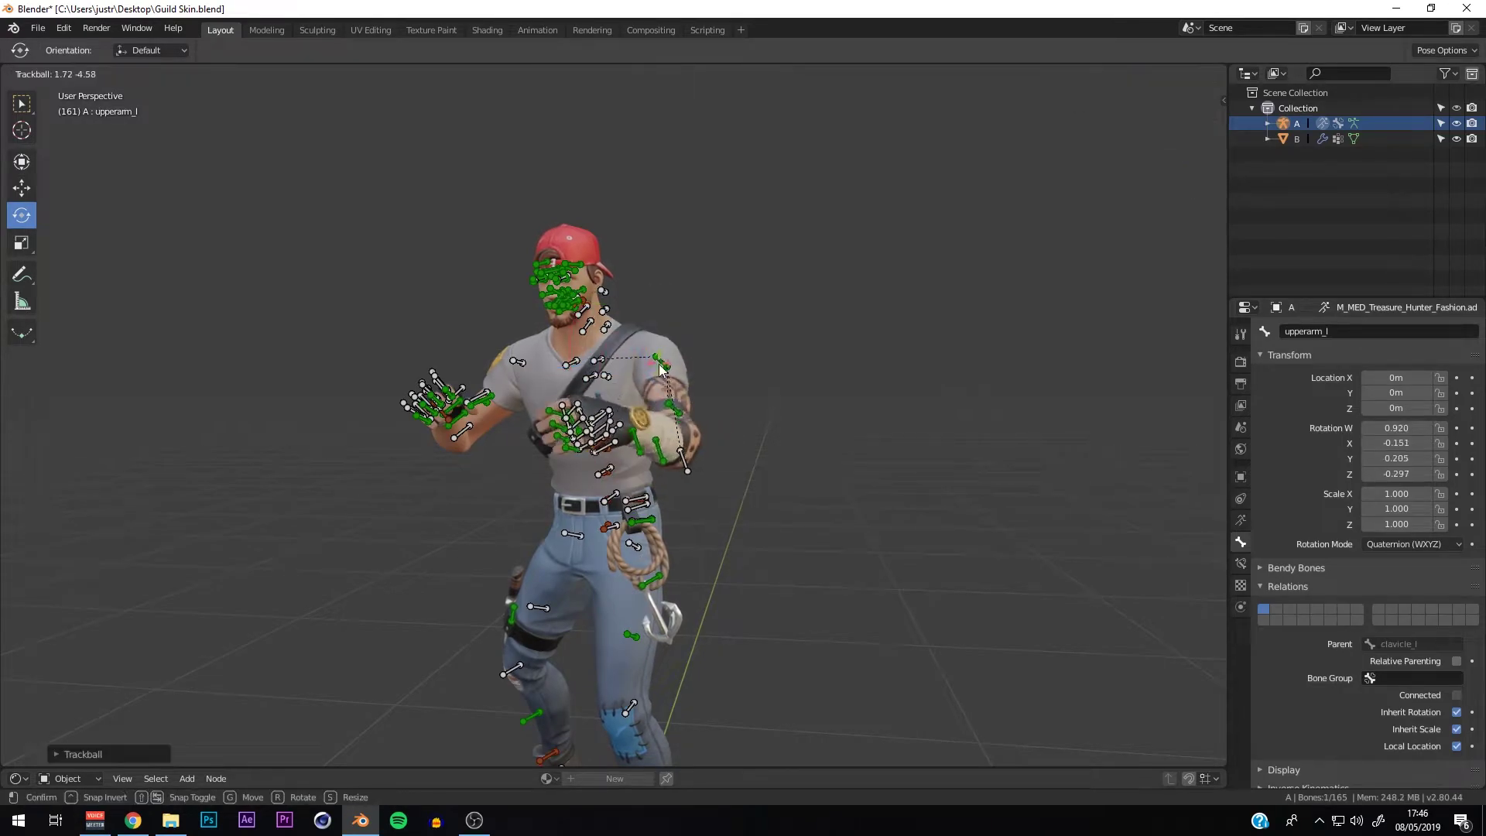
{"action": "middle_click_drag", "start_coordinate": [565, 379], "coordinate": [623, 377]}
Step: Refine the rotation of the right upper arm bone
{"action": "left_click", "coordinate": [589, 360]}
{"action": "left_click", "coordinate": [526, 360]}
{"action": "left_click_drag", "start_coordinate": [541, 333], "coordinate": [511, 340]}
Step: Move the knife bone, dyn_knife, from the thigh holster up to the right hand
{"action": "scroll", "coordinate": [541, 387], "scroll_direction": "down", "scroll_amount": 3}
{"action": "left_click", "coordinate": [542, 584]}
{"action": "key", "text": "shift+space"}
{"action": "key", "text": "g"}
{"action": "left_click_drag", "start_coordinate": [541, 580], "coordinate": [534, 511]}
{"action": "middle_click_drag", "start_coordinate": [534, 464], "coordinate": [564, 527]}
{"action": "left_click_drag", "start_coordinate": [577, 507], "coordinate": [629, 509]}
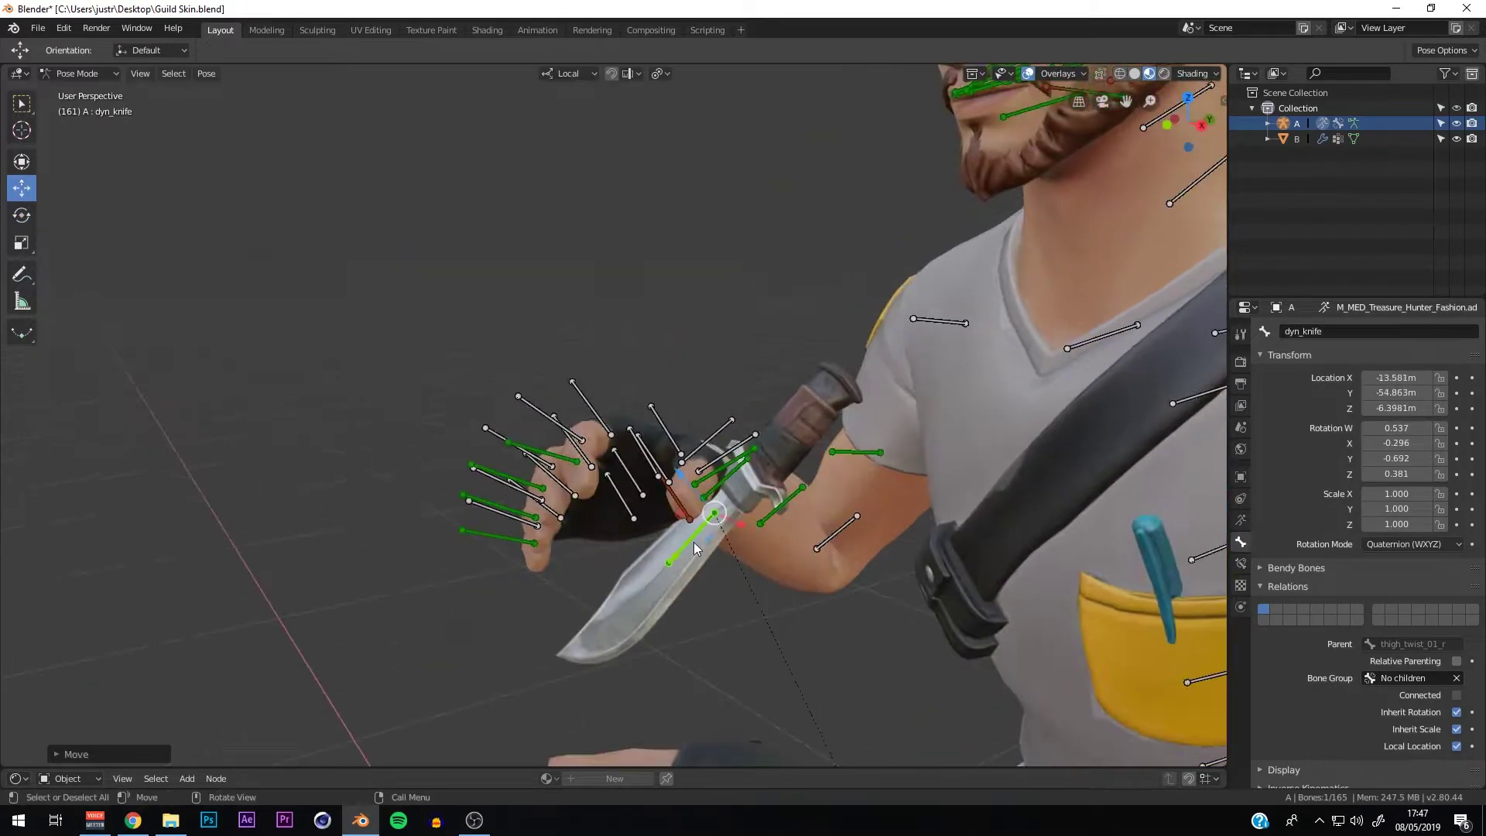
{"action": "left_click_drag", "start_coordinate": [693, 541], "coordinate": [543, 525]}
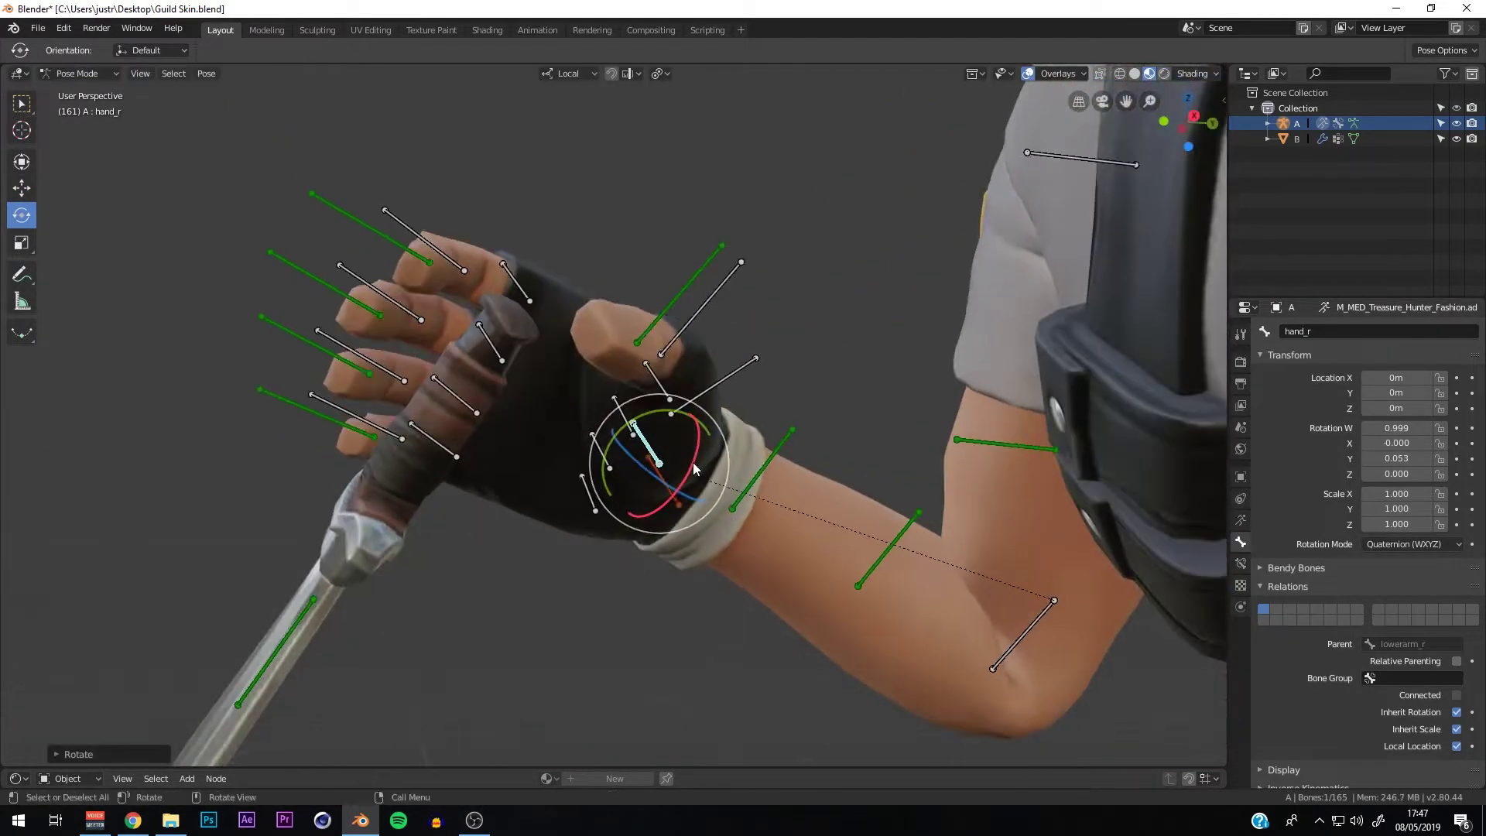
Step: Select the right hand's finger bones to close them around the knife handle and reposition the knife in the fist
{"action": "left_click_drag", "start_coordinate": [209, 176], "coordinate": [537, 464]}
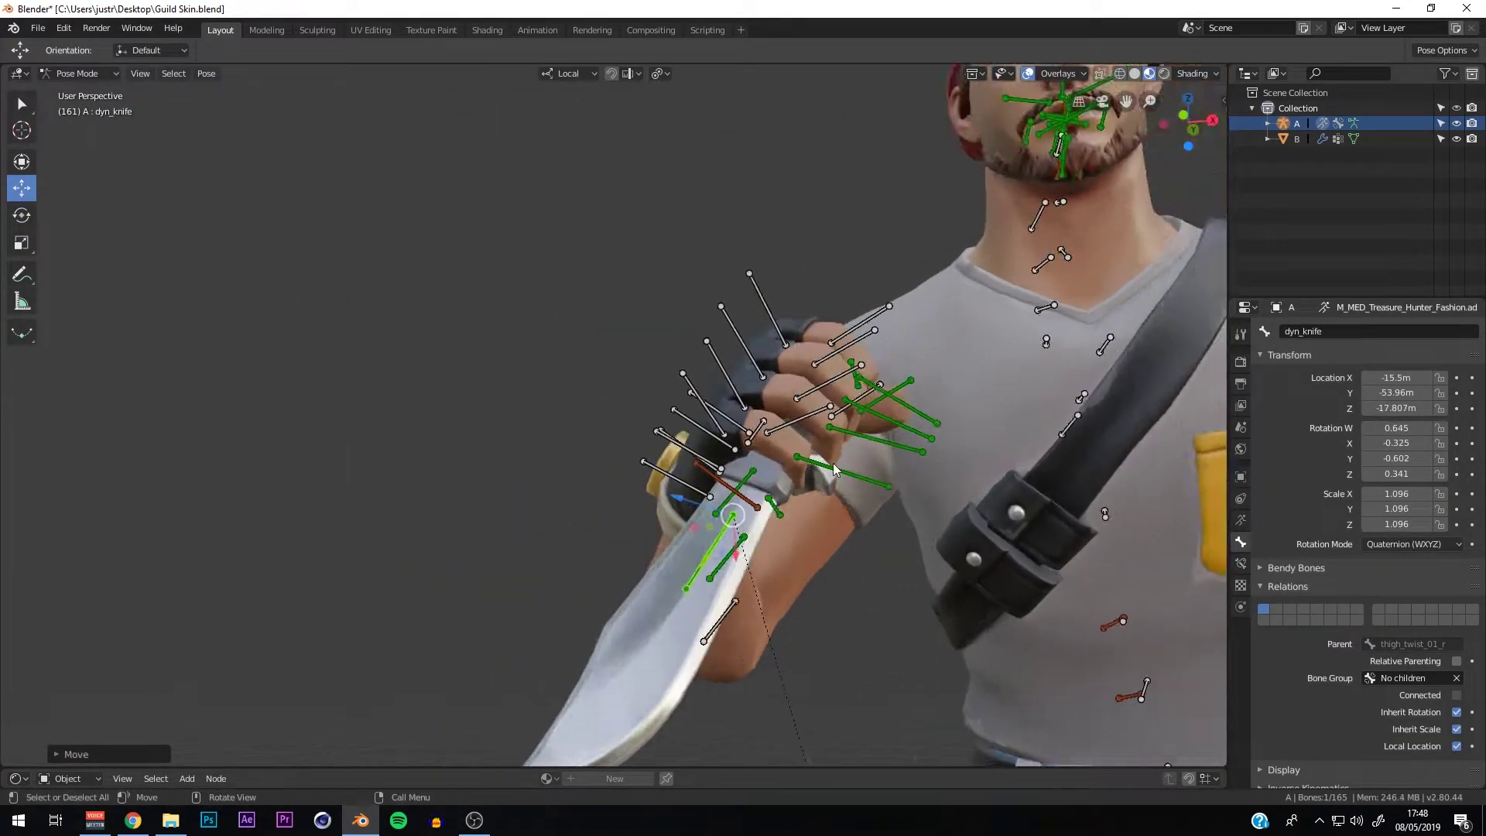
{"action": "key", "text": "g"}
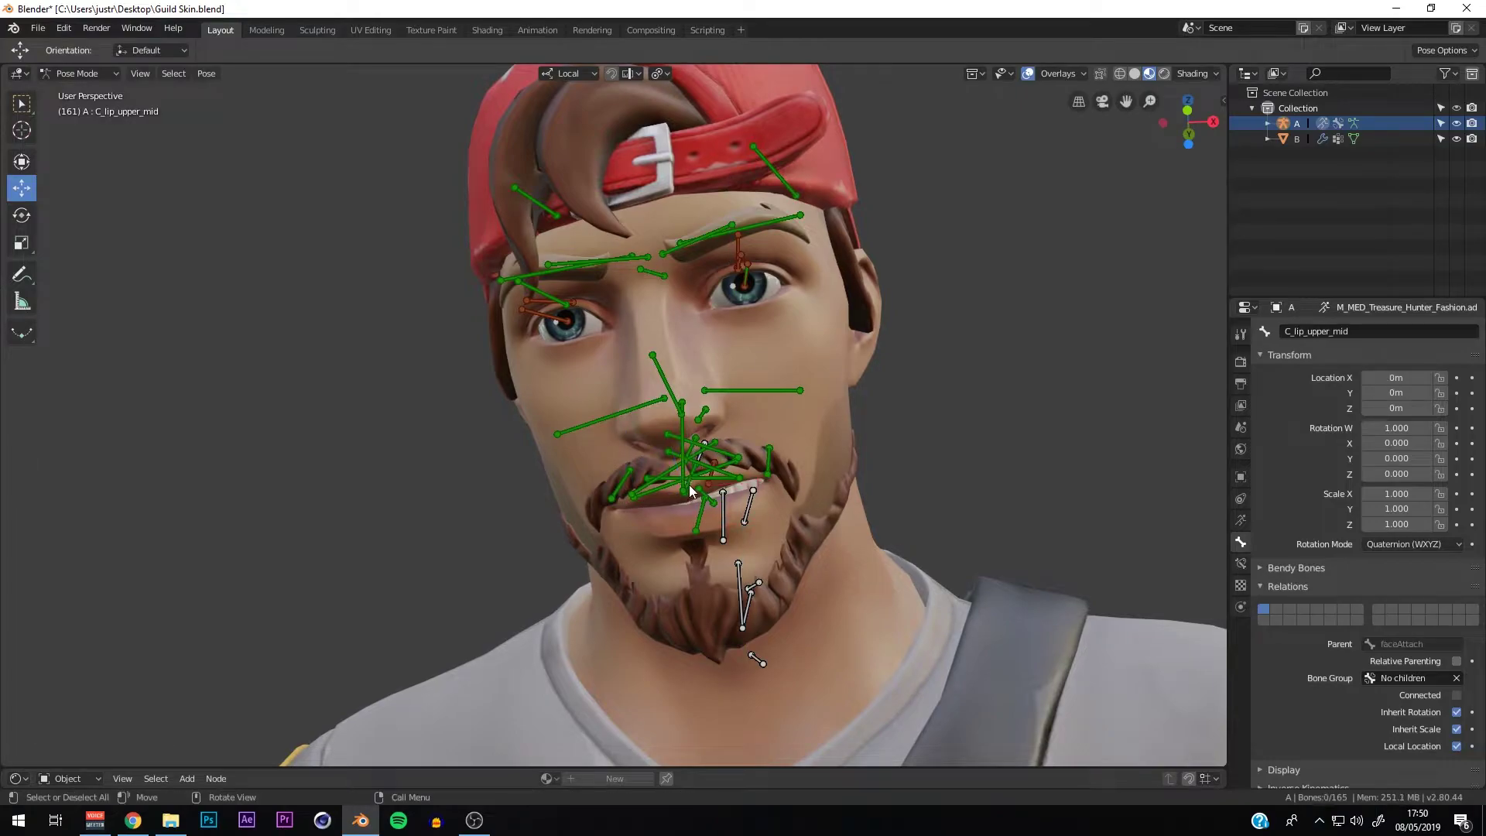
Step: Move the lip and mouth-corner bones slightly to shape the face into a gritted grimace
{"action": "left_click", "coordinate": [633, 493]}
{"action": "left_click_drag", "start_coordinate": [663, 526], "coordinate": [664, 533]}
{"action": "left_click", "coordinate": [723, 447]}
{"action": "left_click", "coordinate": [630, 470]}
{"action": "left_click_drag", "start_coordinate": [600, 437], "coordinate": [604, 446]}
{"action": "left_click", "coordinate": [768, 464]}
{"action": "left_click_drag", "start_coordinate": [755, 411], "coordinate": [756, 418]}
{"action": "left_click", "coordinate": [701, 481]}
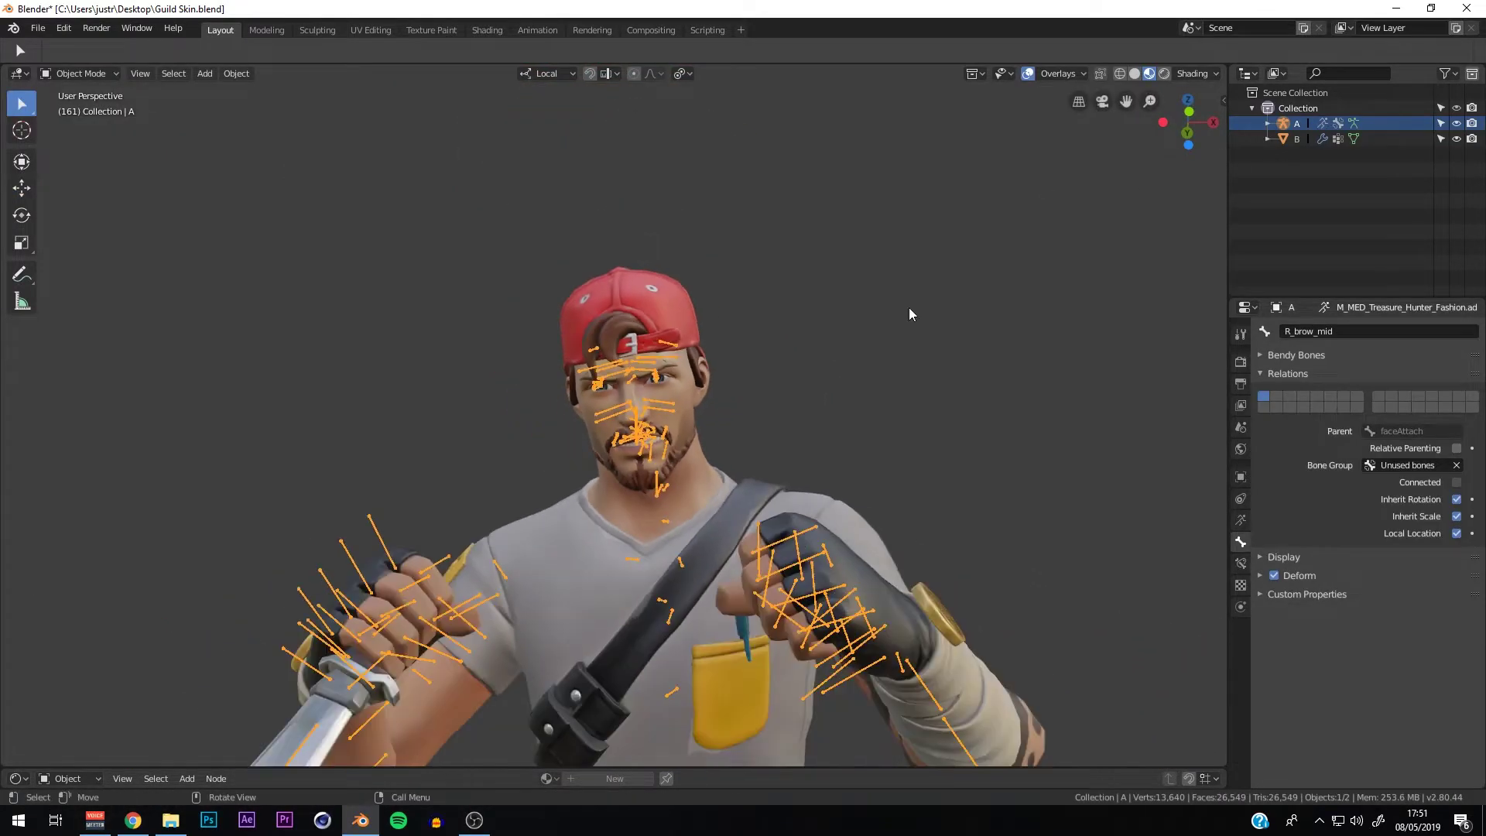
Step: Hide armature A in Object Mode so that only the posed character mesh is shown
{"action": "key", "text": "h"}
{"action": "scroll", "coordinate": [852, 348], "scroll_direction": "down", "scroll_amount": 5}
{"action": "mouse_move", "coordinate": [793, 393]}
{"action": "middle_mouse_down"}
{"action": "mouse_move", "coordinate": [786, 415]}
{"action": "mouse_move", "coordinate": [814, 429]}
{"action": "mouse_move", "coordinate": [801, 397]}
{"action": "middle_mouse_up"}
{"action": "scroll", "coordinate": [801, 397], "scroll_direction": "up", "scroll_amount": 4}
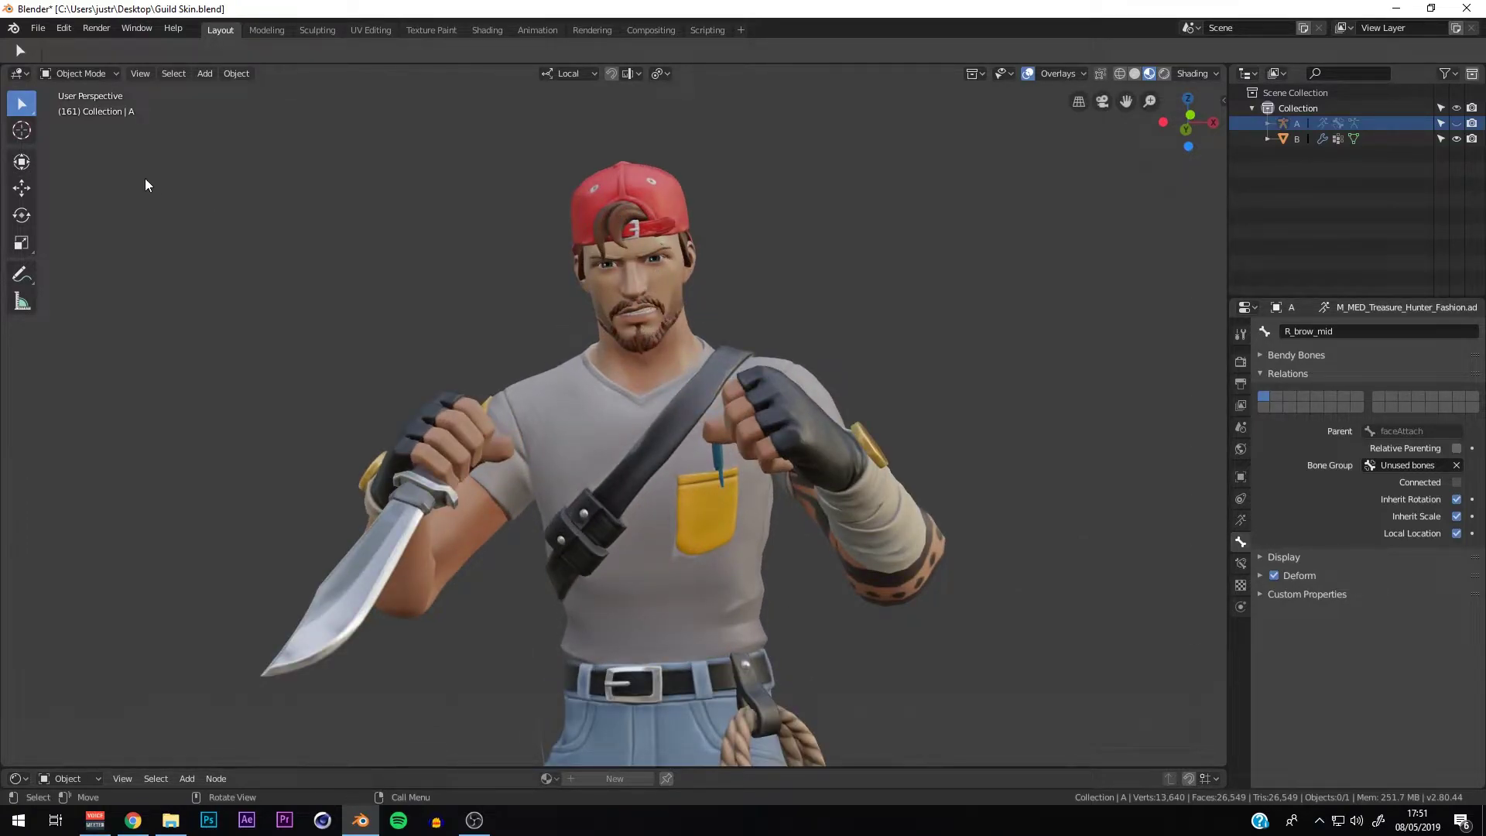
{"action": "left_click", "coordinate": [22, 188]}
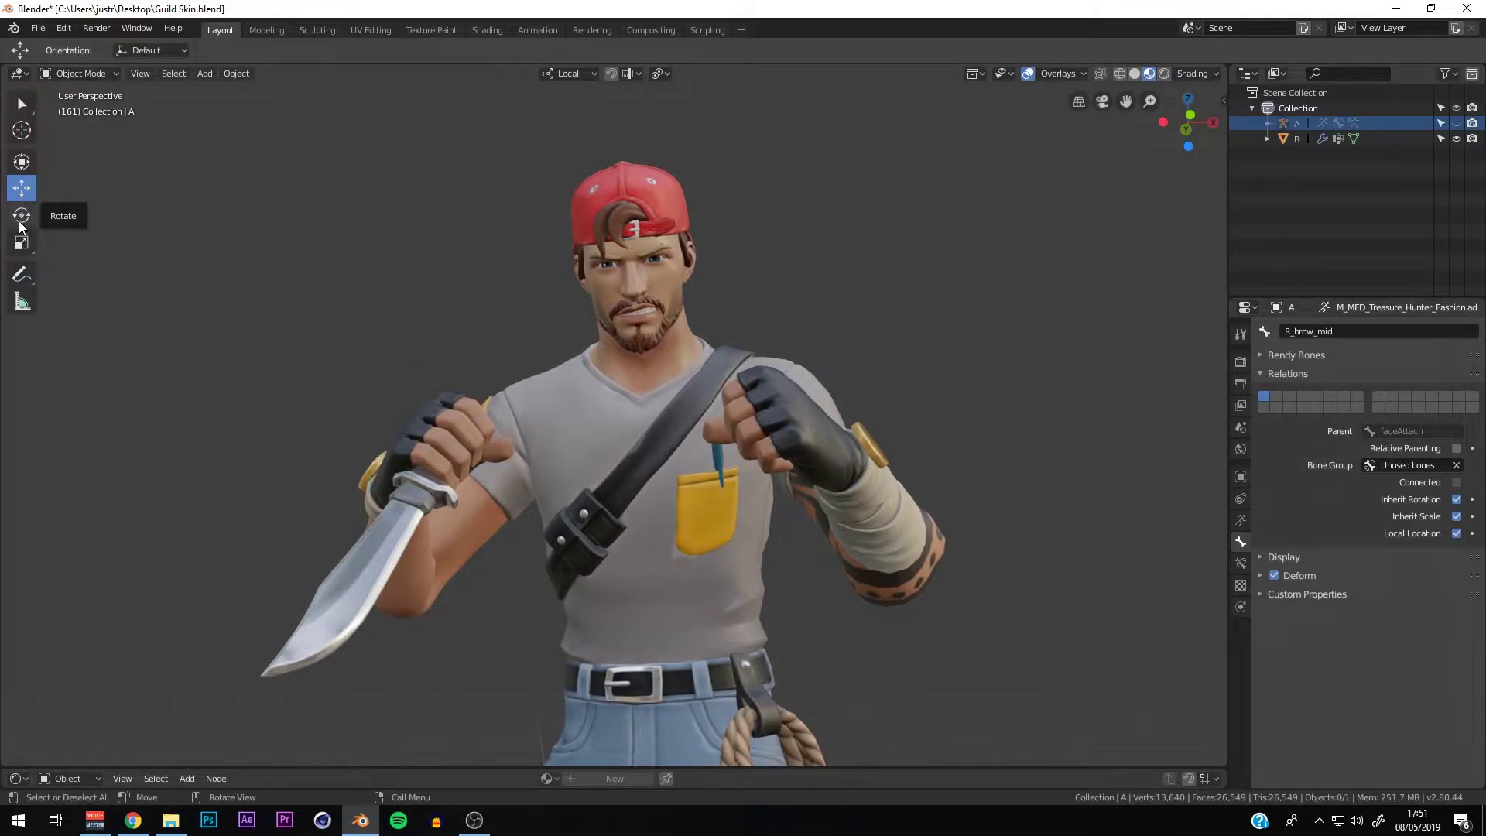
{"action": "scroll", "coordinate": [519, 307], "scroll_direction": "down", "scroll_amount": 2}
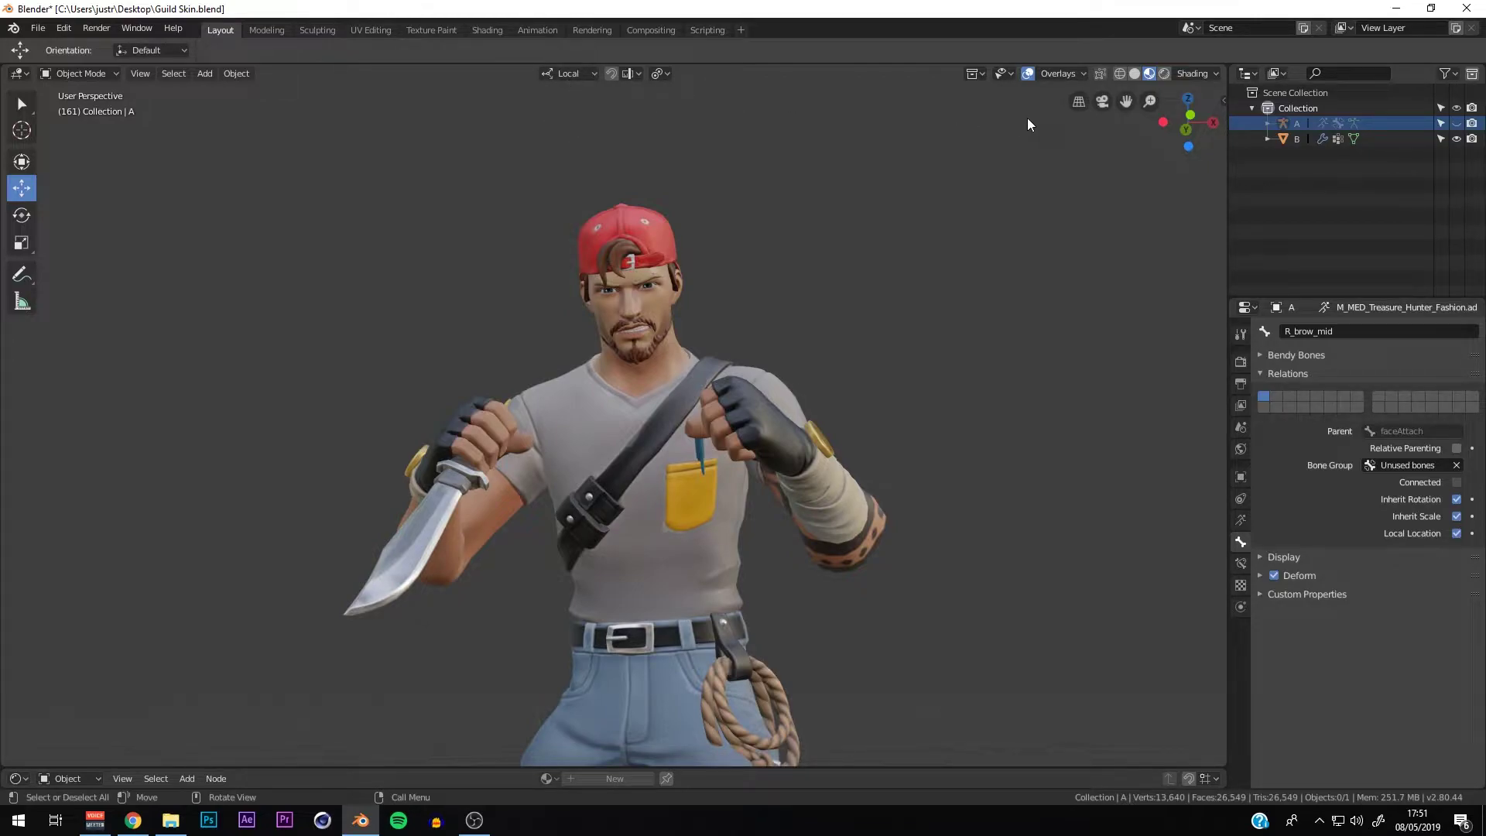
{"action": "scroll", "coordinate": [747, 385], "scroll_direction": "down", "scroll_amount": 1}
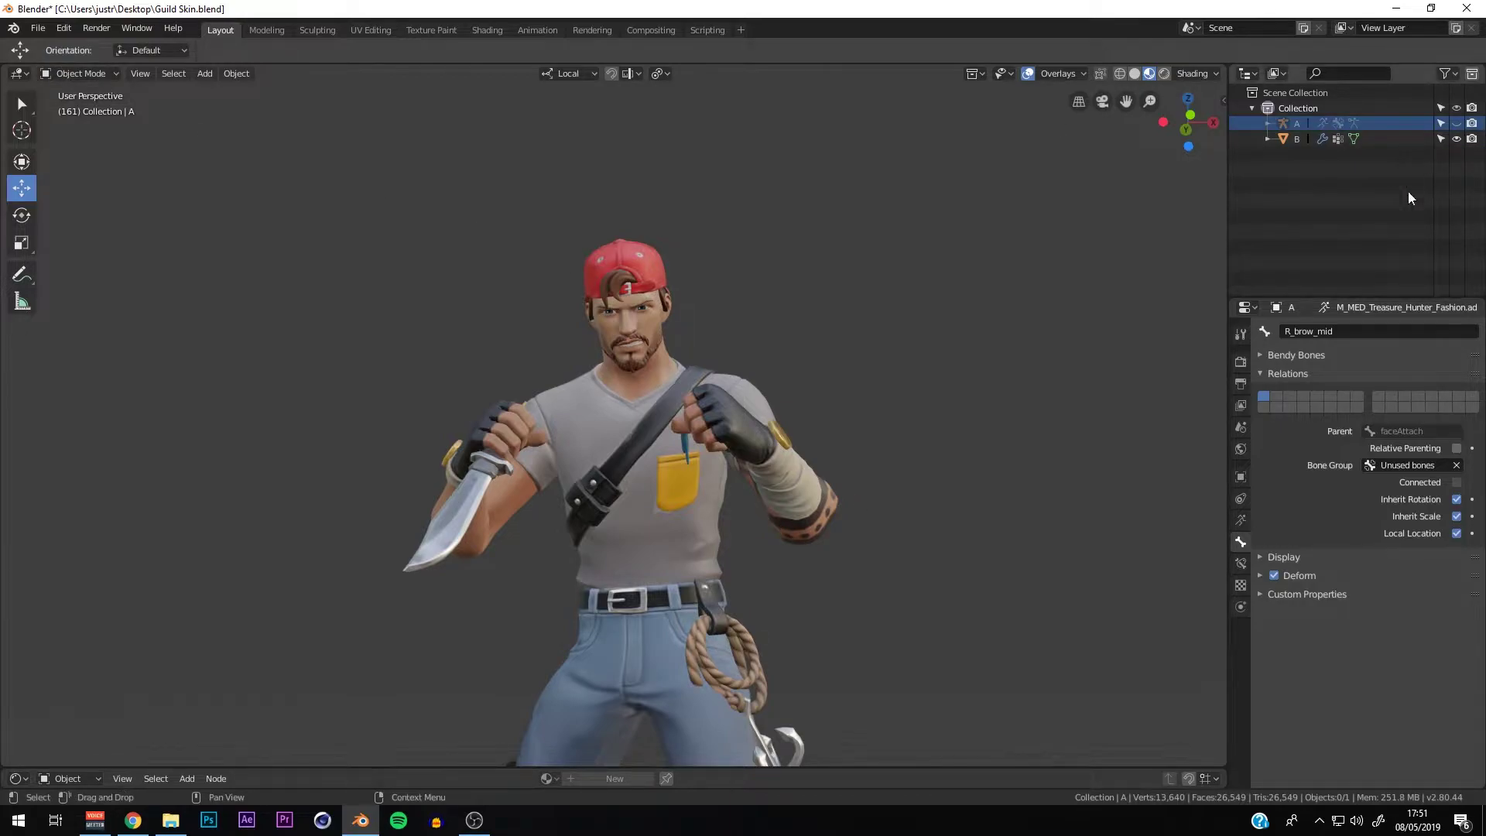
{"action": "middle_click_drag", "start_coordinate": [1122, 341], "coordinate": [763, 336]}
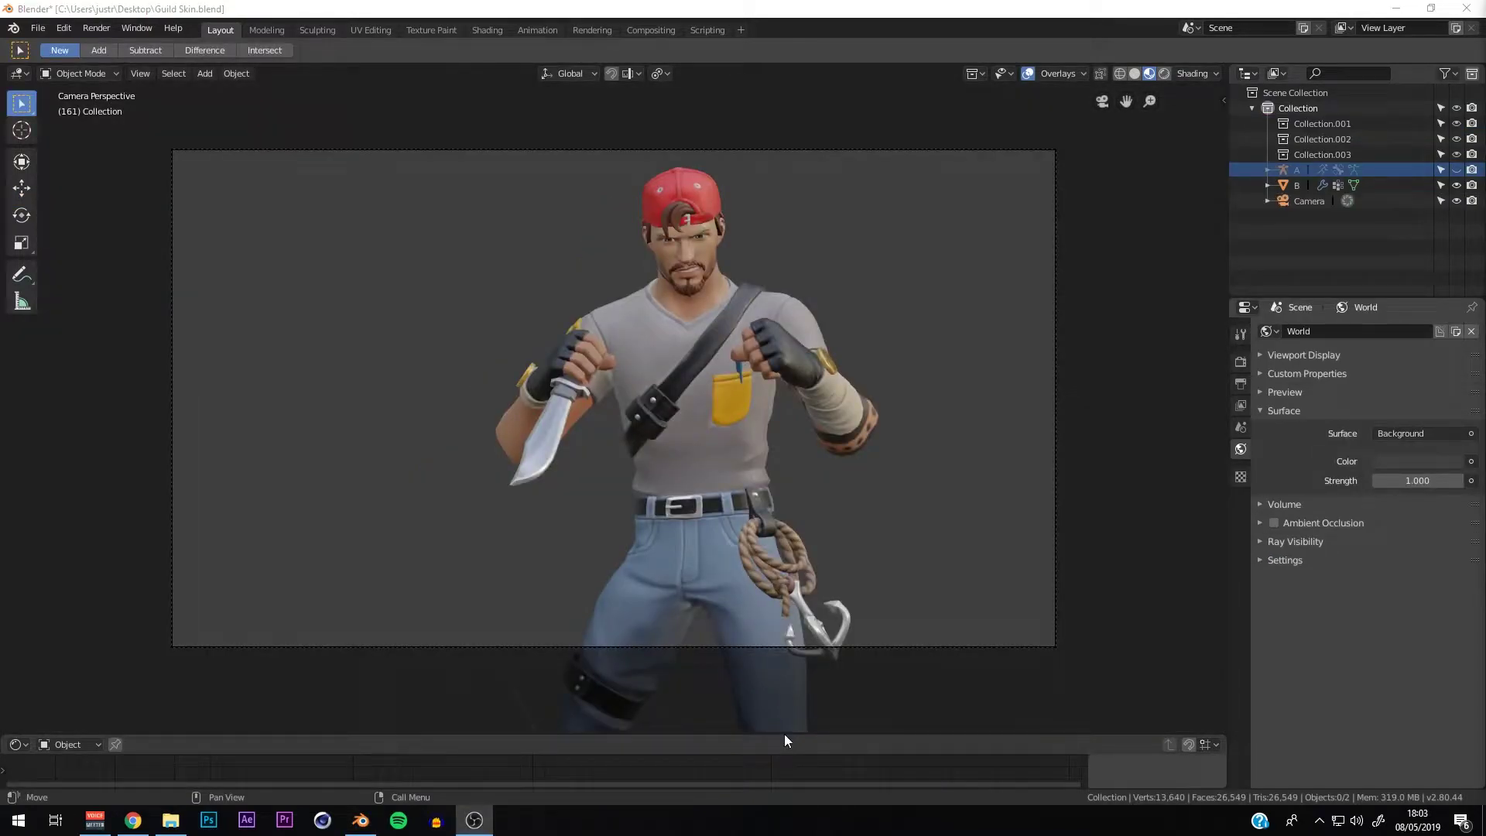
Step: Enlarge the shader editor below the viewport and switch its shader type from Object to World
{"action": "left_click_drag", "start_coordinate": [783, 736], "coordinate": [814, 594]}
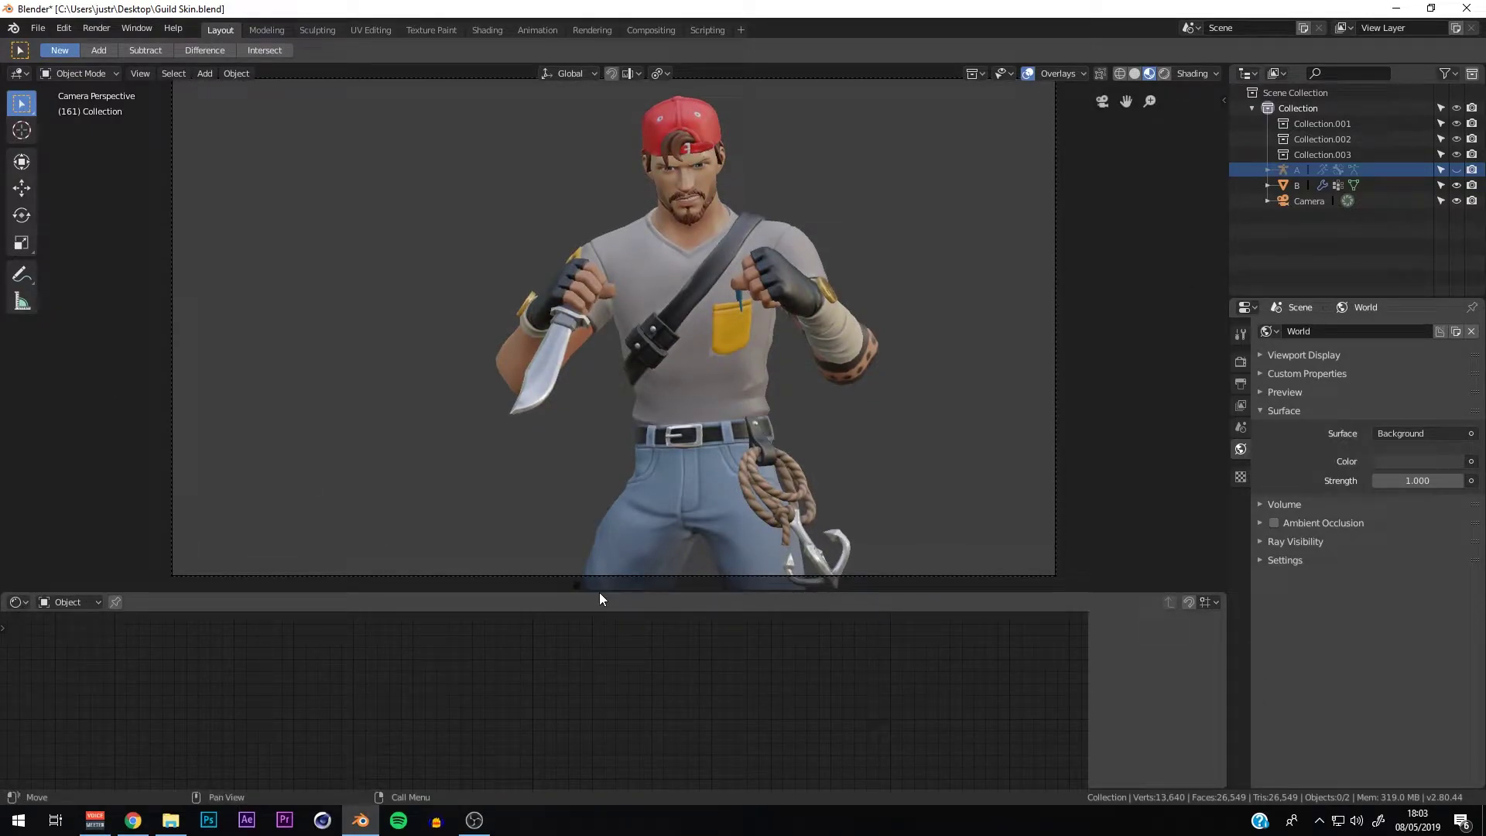
{"action": "left_click_drag", "start_coordinate": [600, 598], "coordinate": [697, 543]}
{"action": "left_click", "coordinate": [62, 557]}
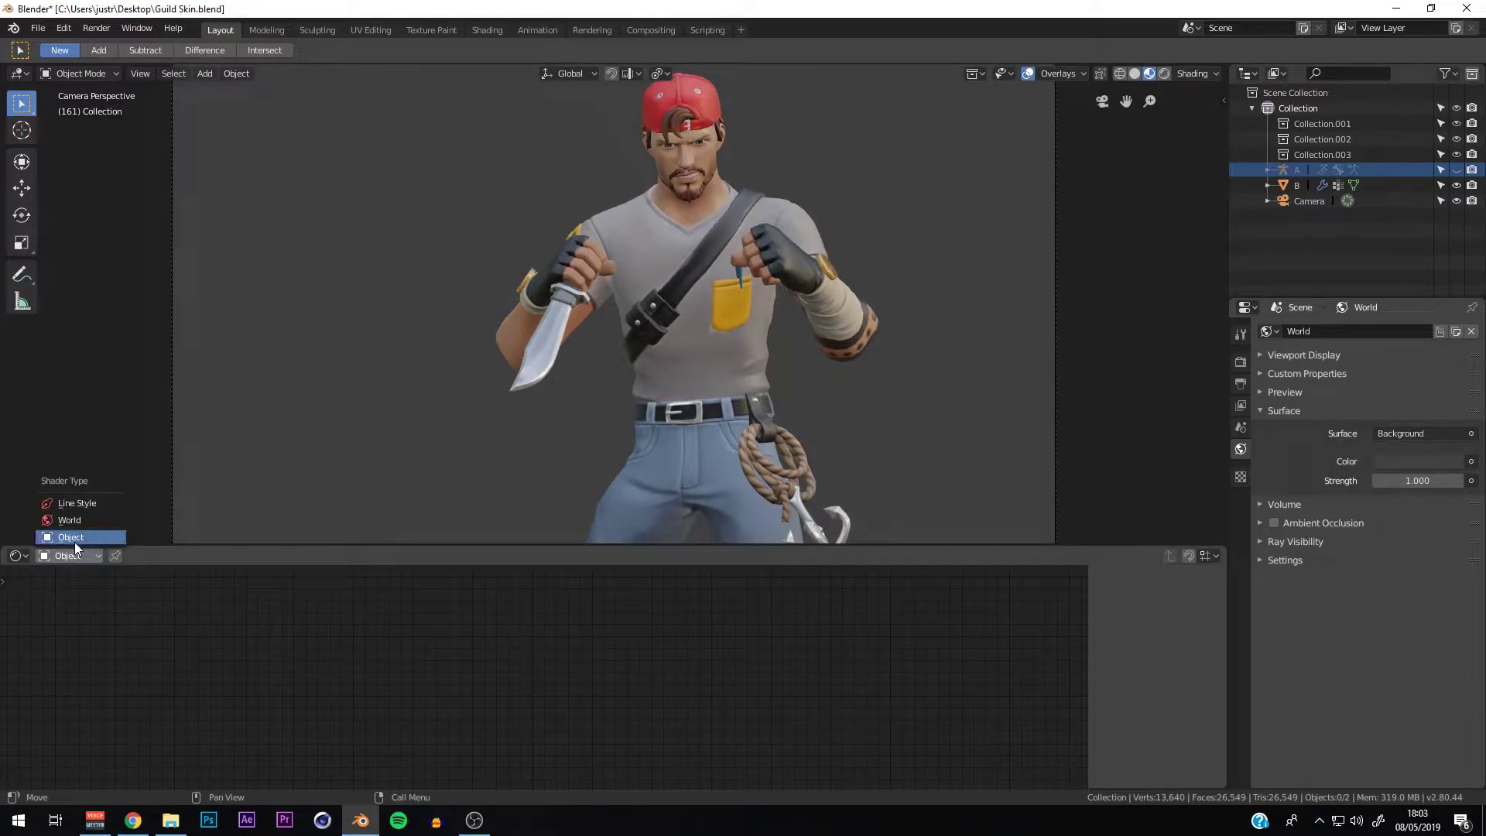
{"action": "left_click", "coordinate": [76, 554]}
{"action": "left_click", "coordinate": [73, 522]}
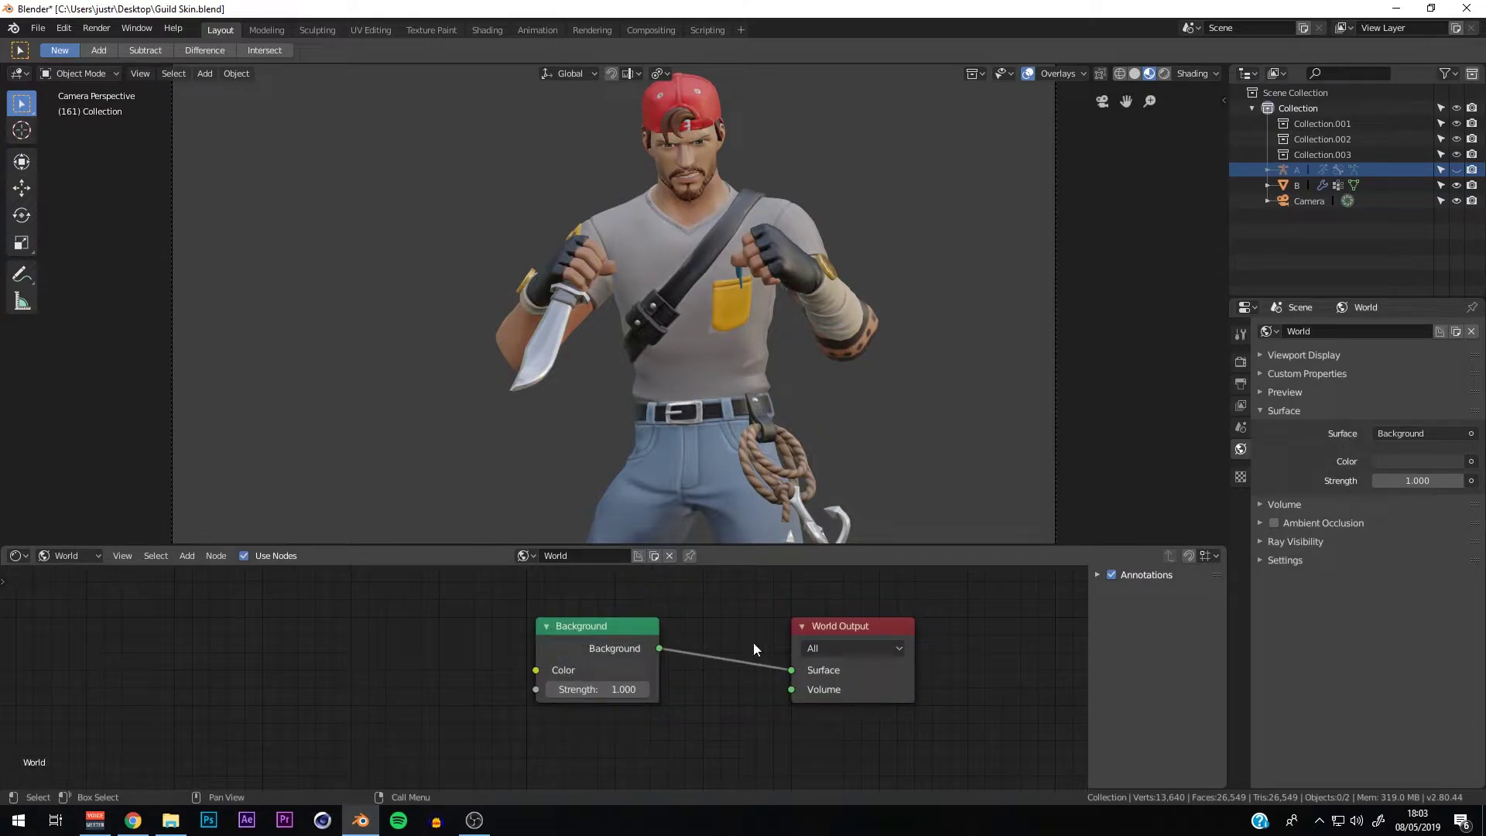
Step: Add an Environment Texture node to the world shader, placed before the Background node
{"action": "left_click", "coordinate": [189, 557]}
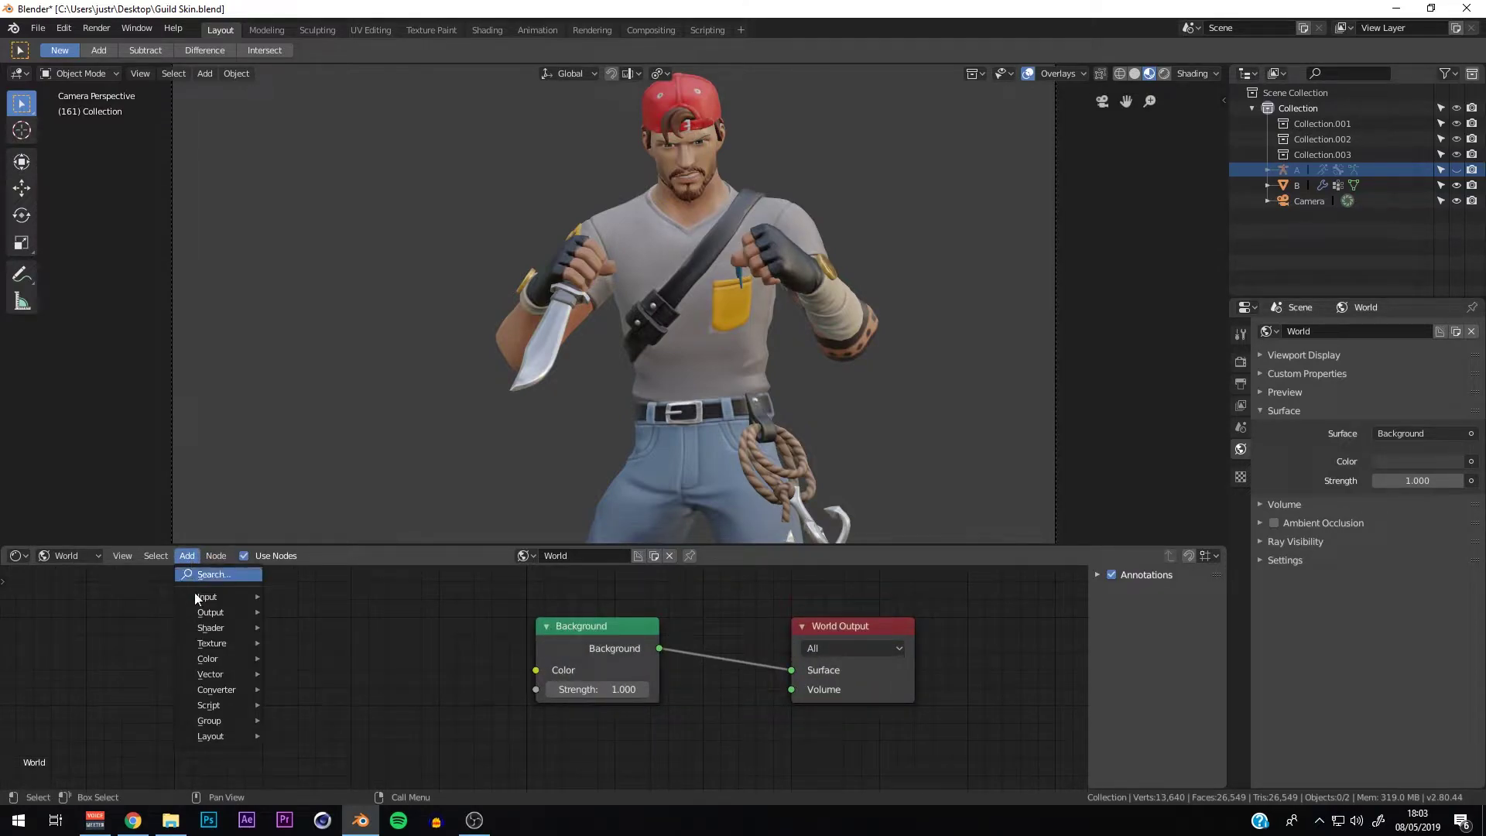
{"action": "mouse_move", "coordinate": [211, 643]}
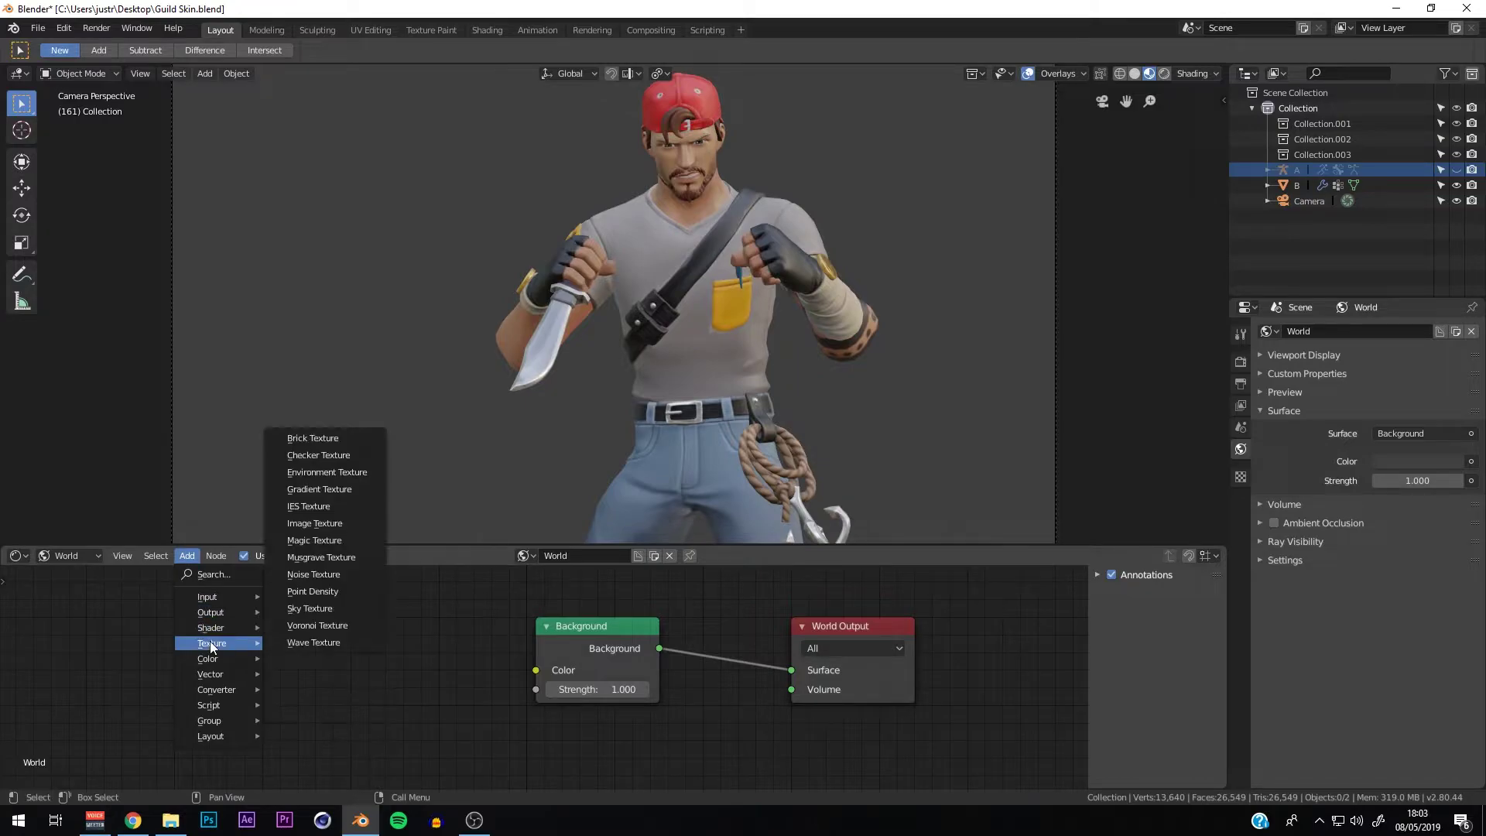
{"action": "left_click", "coordinate": [325, 472]}
{"action": "left_click", "coordinate": [327, 615]}
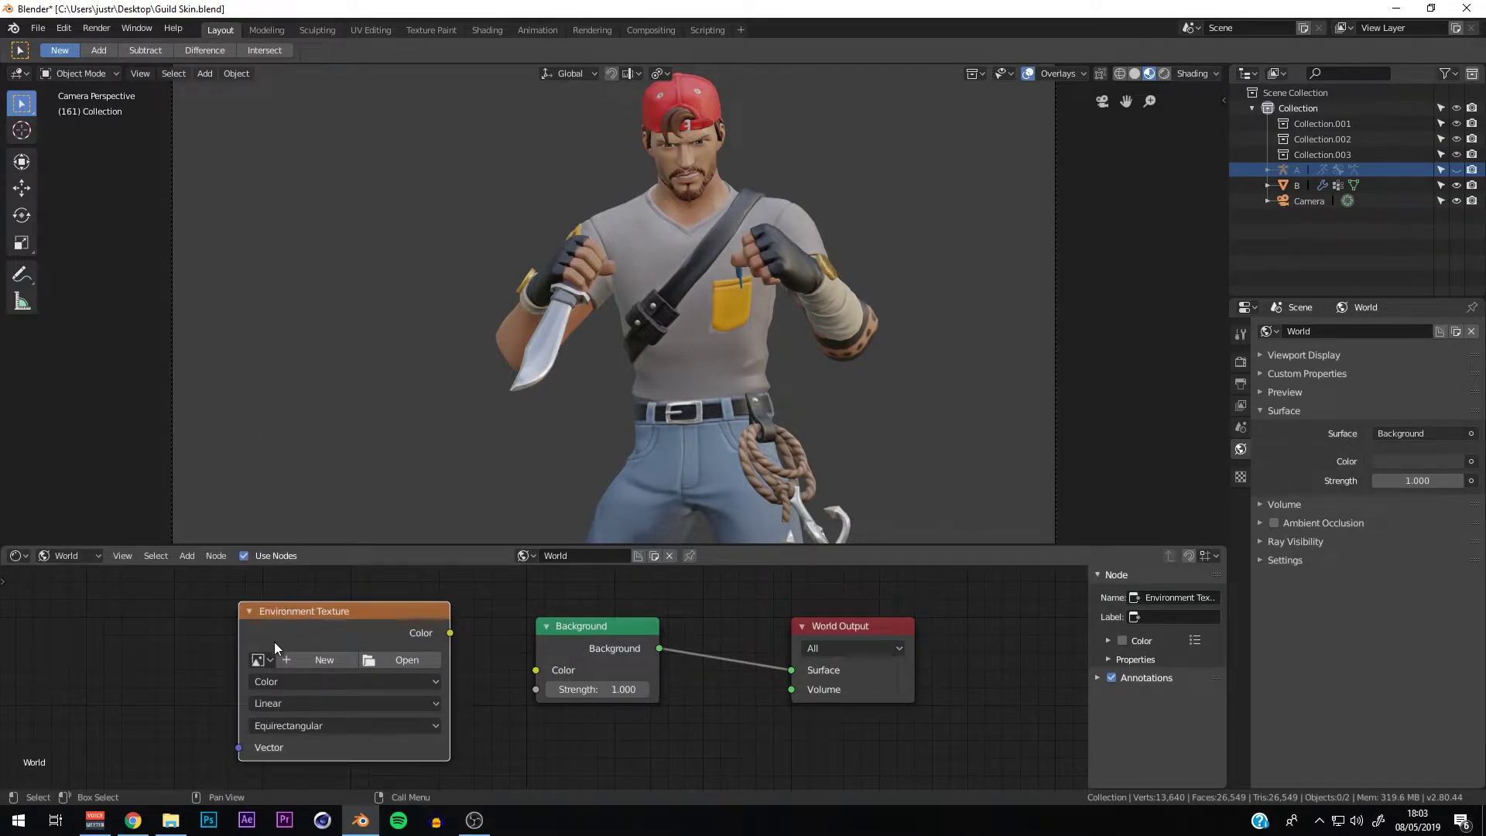
Step: Load venice_sunset_2k.hdr into the Environment Texture node and connect its Color output to the Background node's Color input
{"action": "left_click", "coordinate": [397, 656]}
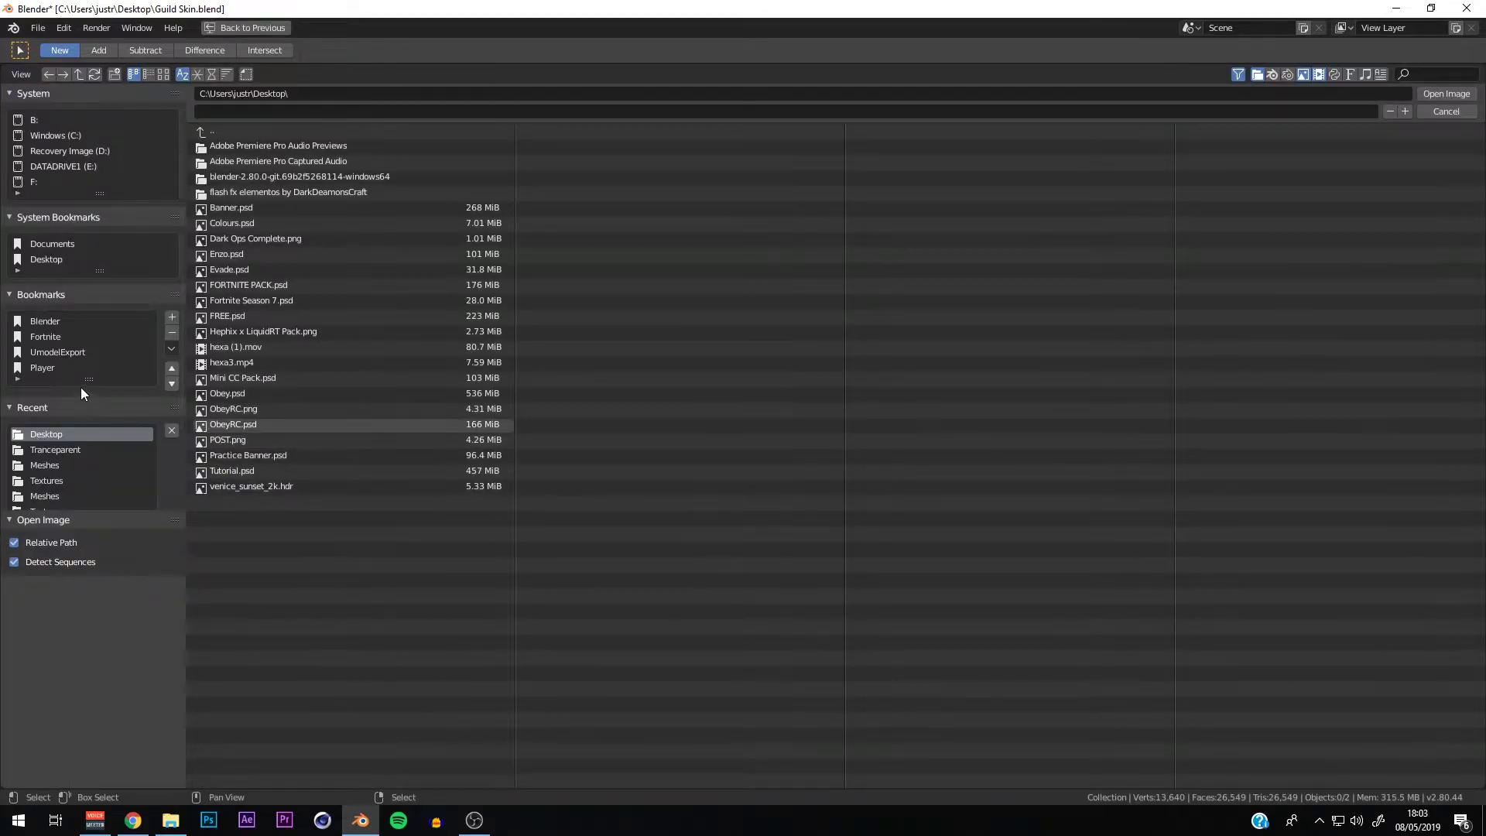
{"action": "left_click", "coordinate": [249, 485]}
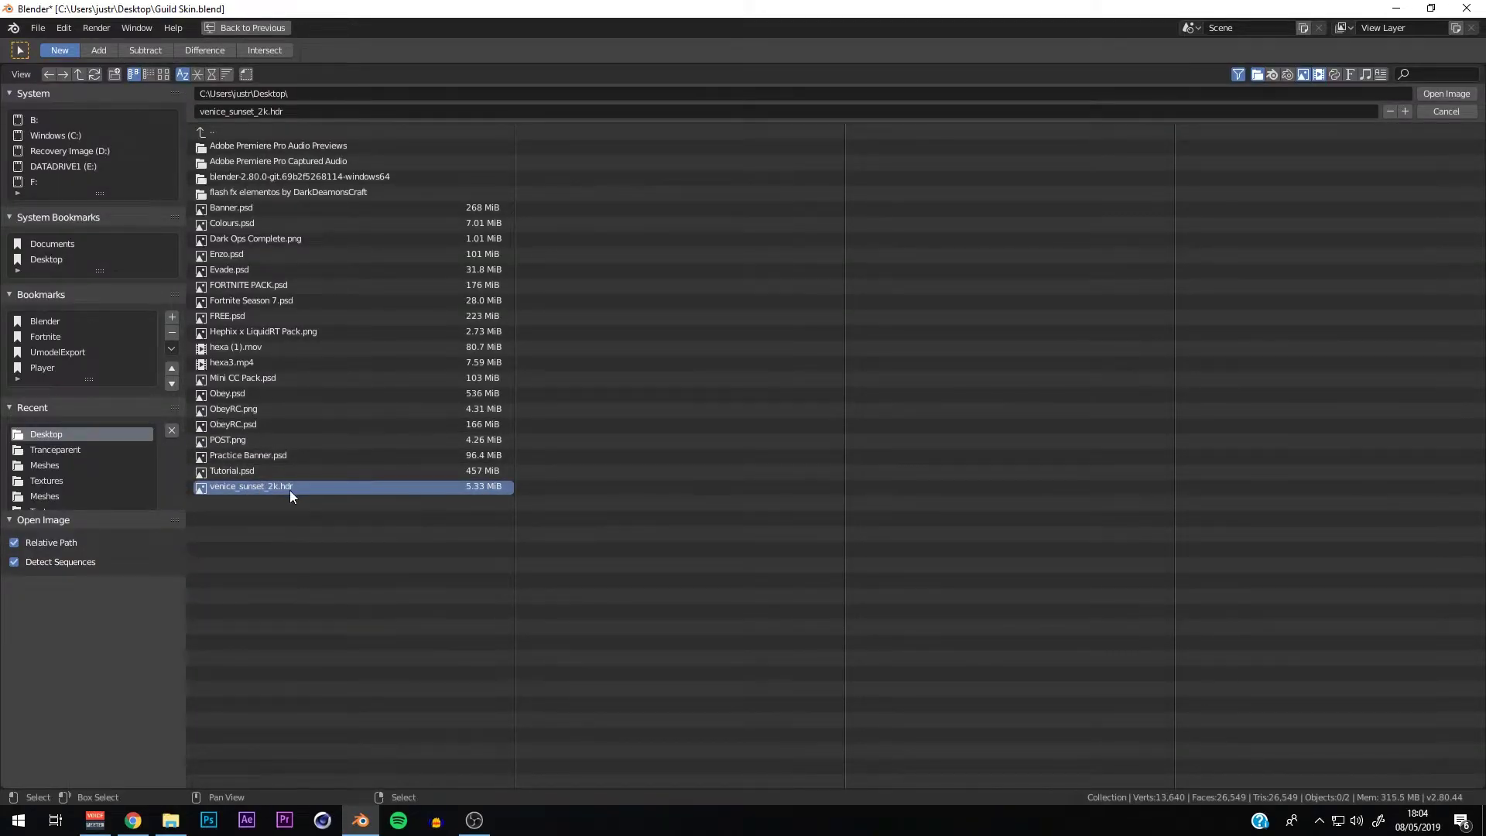
{"action": "left_click", "coordinate": [1445, 93]}
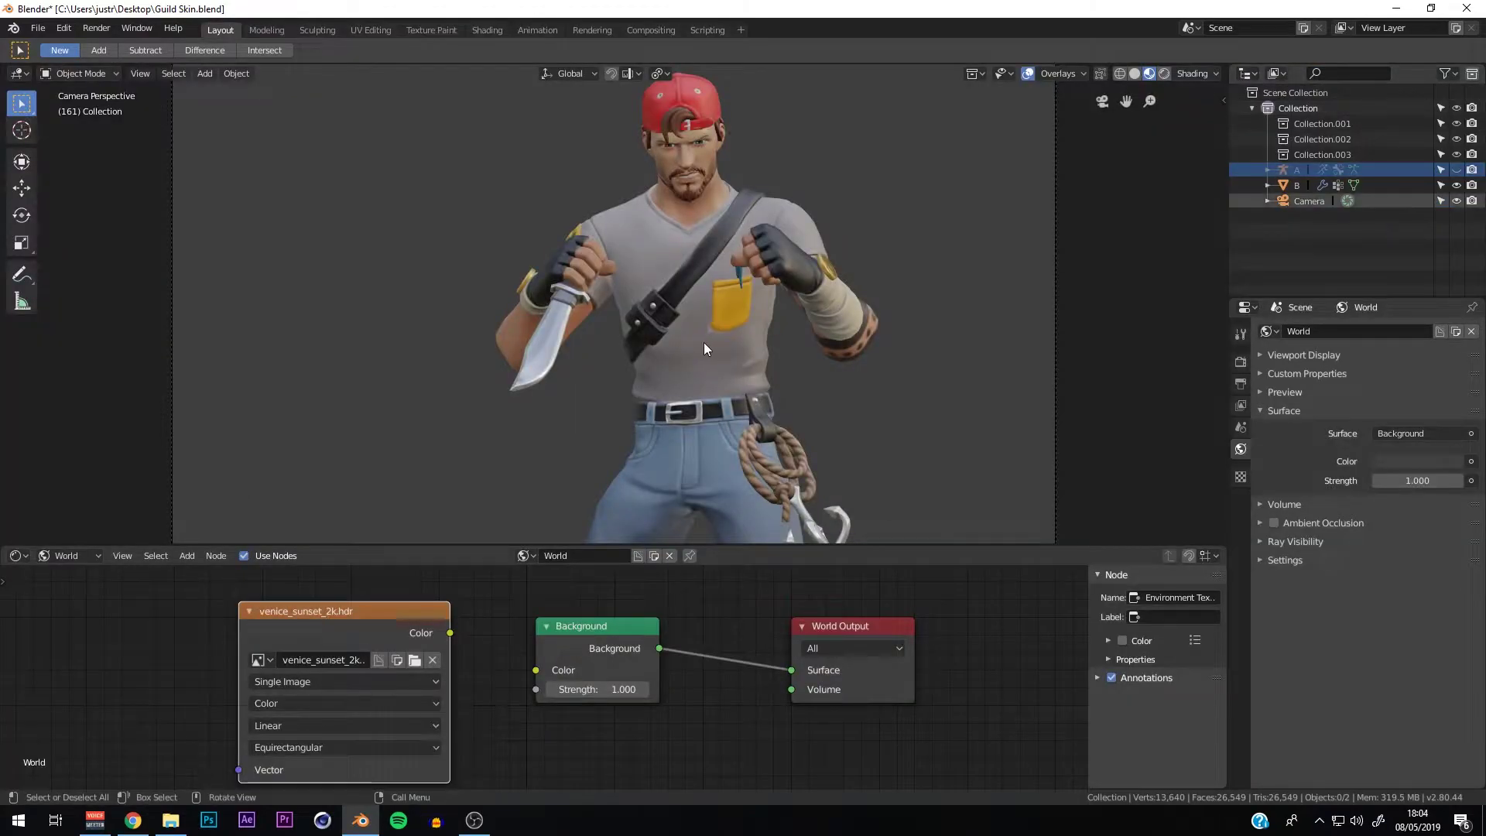
{"action": "left_click_drag", "start_coordinate": [450, 634], "coordinate": [536, 670]}
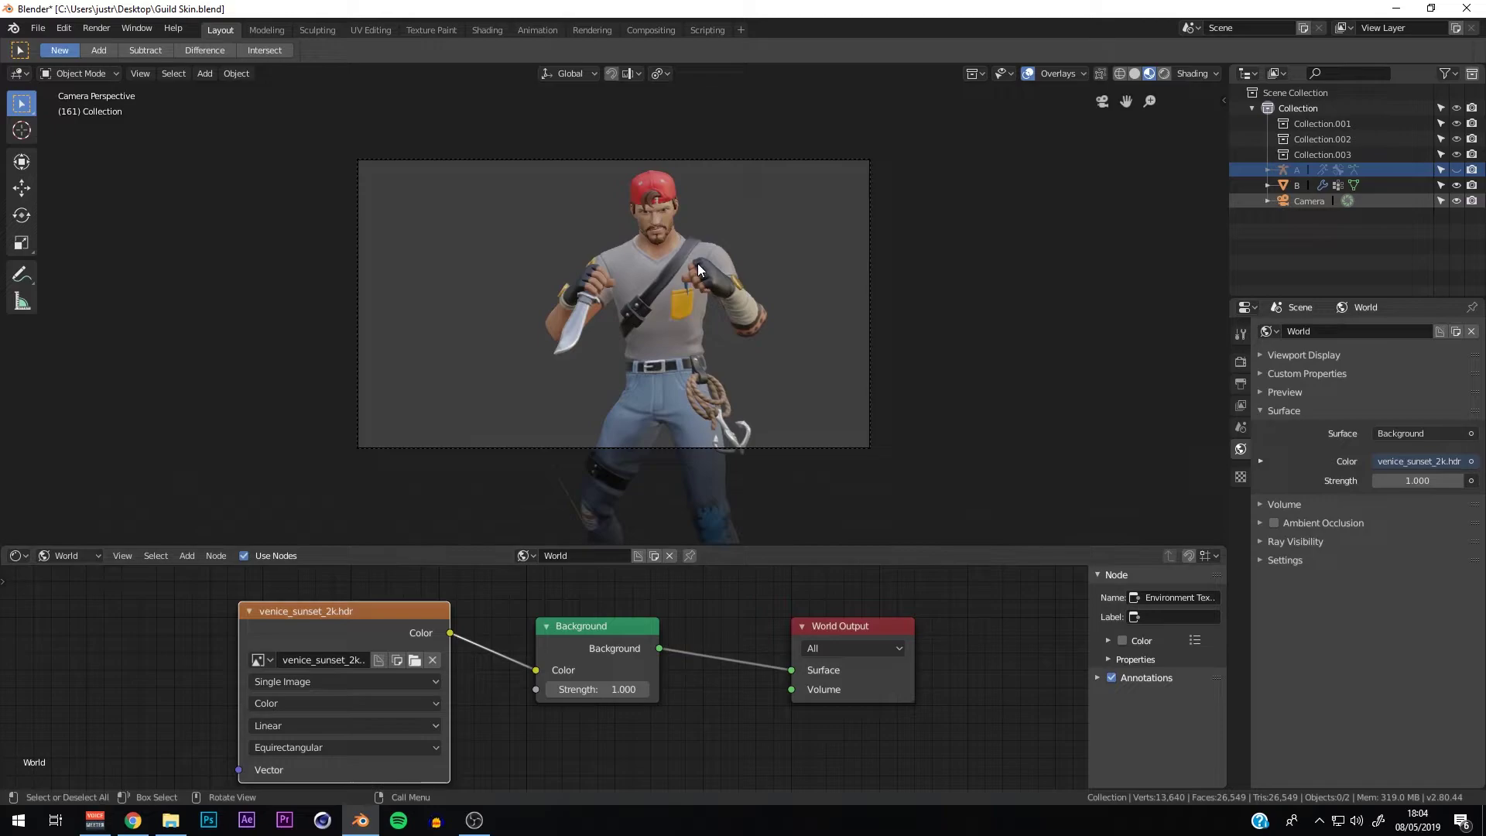
Step: Switch the viewport to Rendered shading and shrink the shader editor to enlarge the camera preview
{"action": "left_click", "coordinate": [1163, 75]}
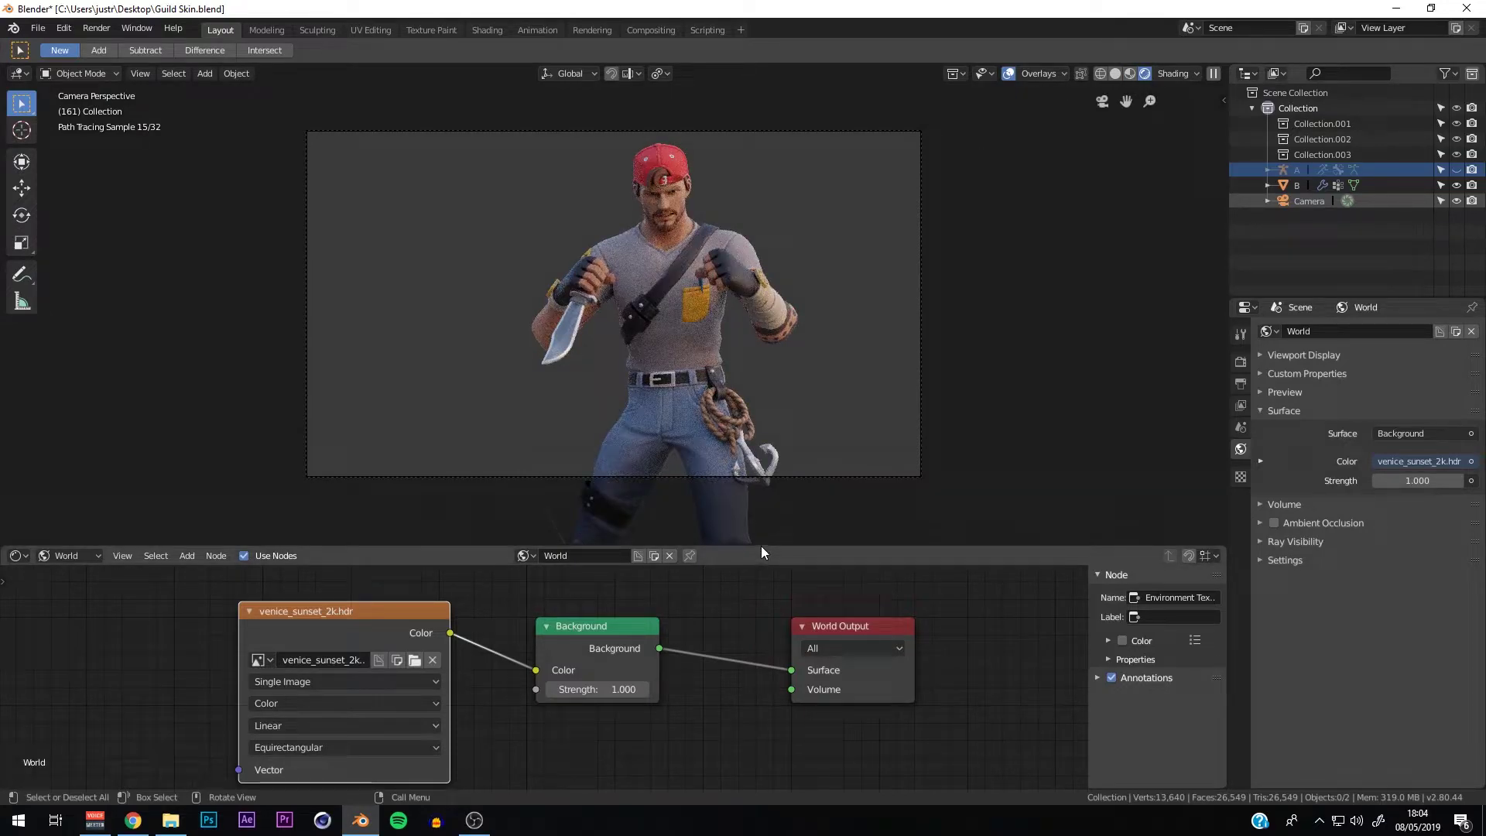
{"action": "left_click_drag", "start_coordinate": [759, 546], "coordinate": [806, 727]}
Step: Turn off Transparency in the Film render settings to preview the HDR backdrop, and turn it back on
{"action": "left_click", "coordinate": [1240, 362]}
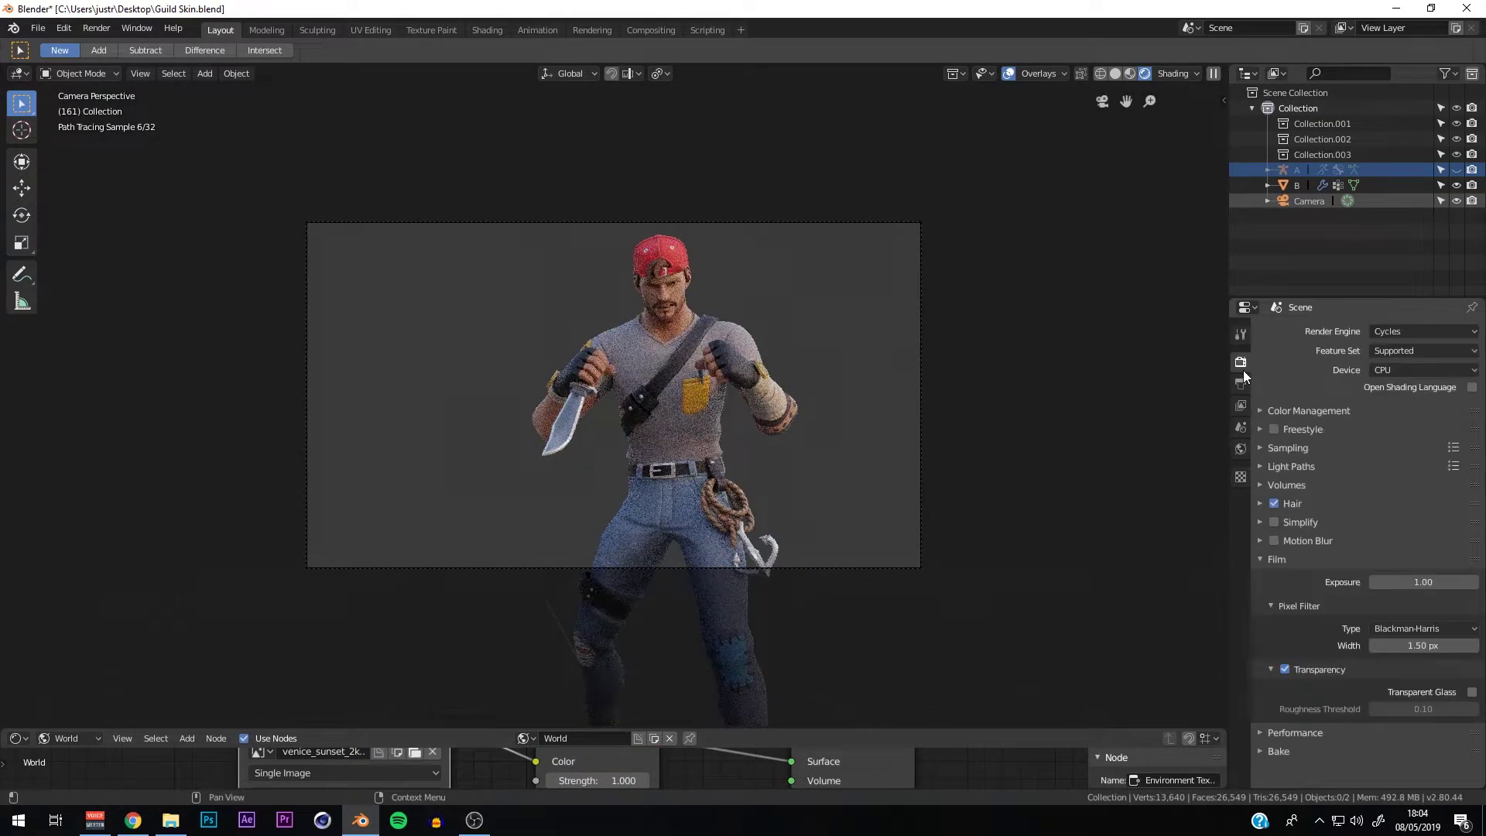
{"action": "left_click", "coordinate": [1285, 669]}
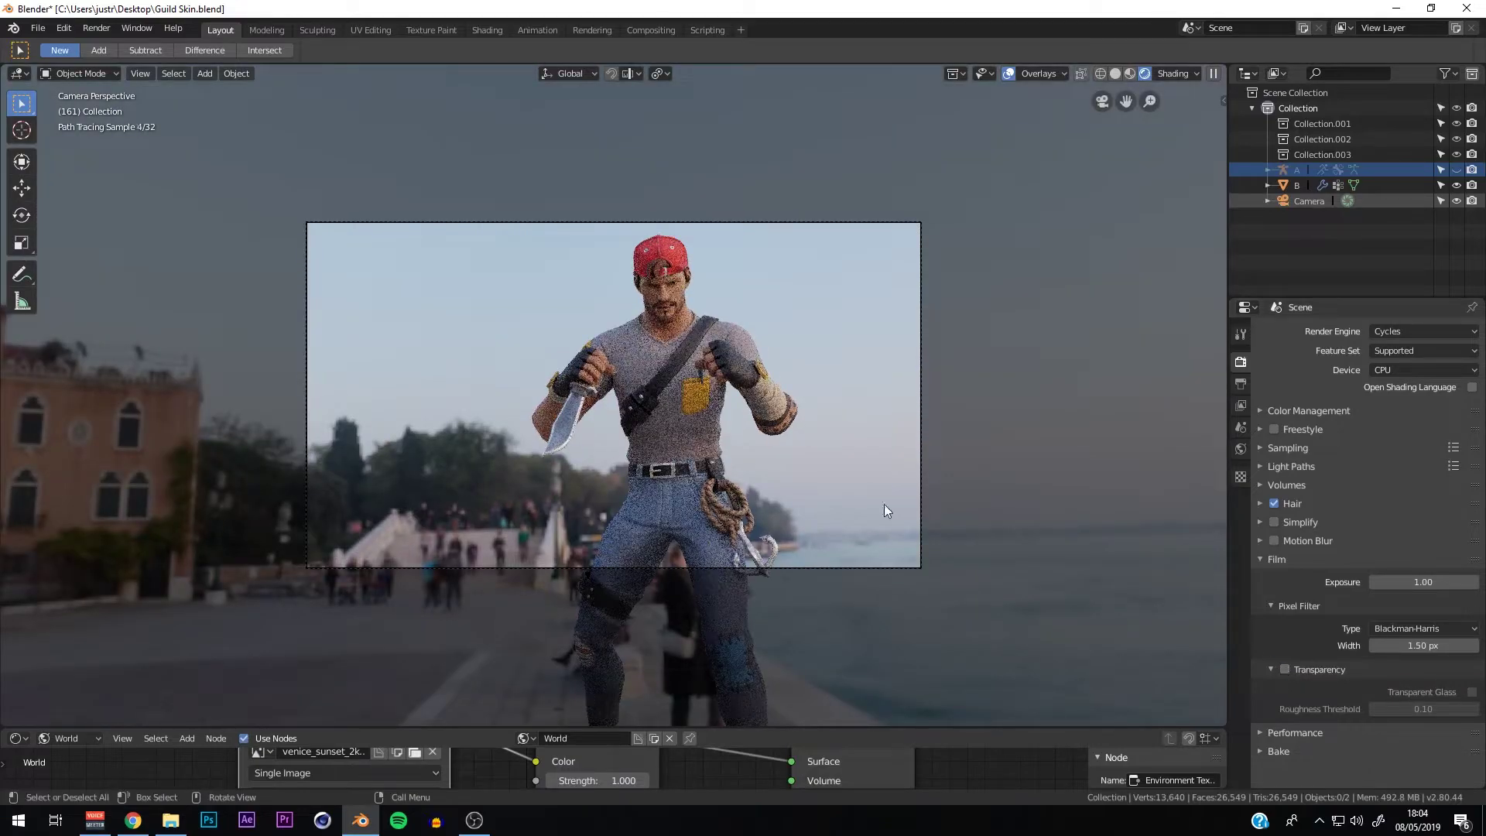
{"action": "left_click", "coordinate": [1289, 559]}
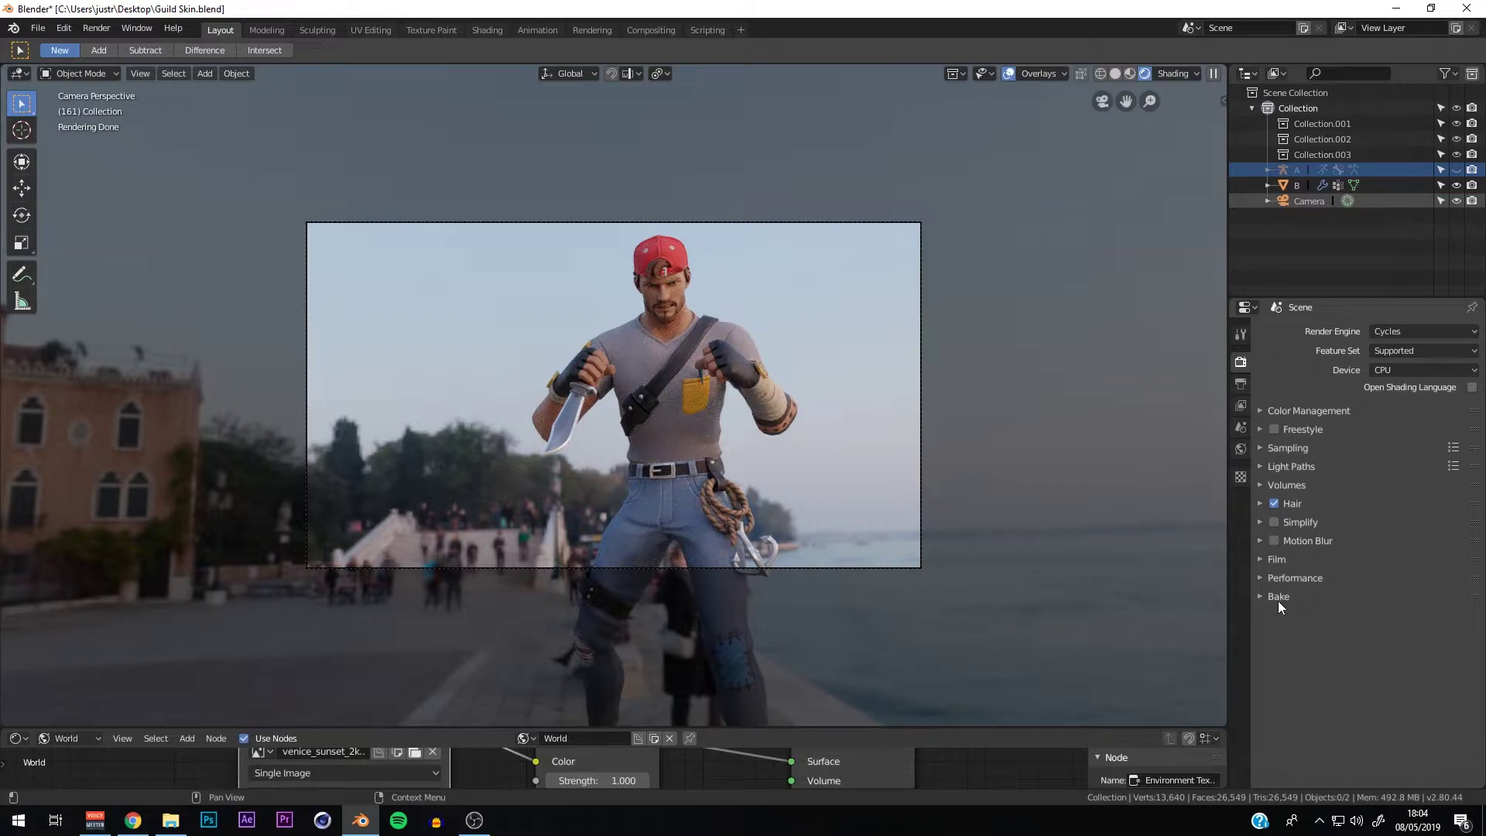
{"action": "left_click", "coordinate": [1276, 562]}
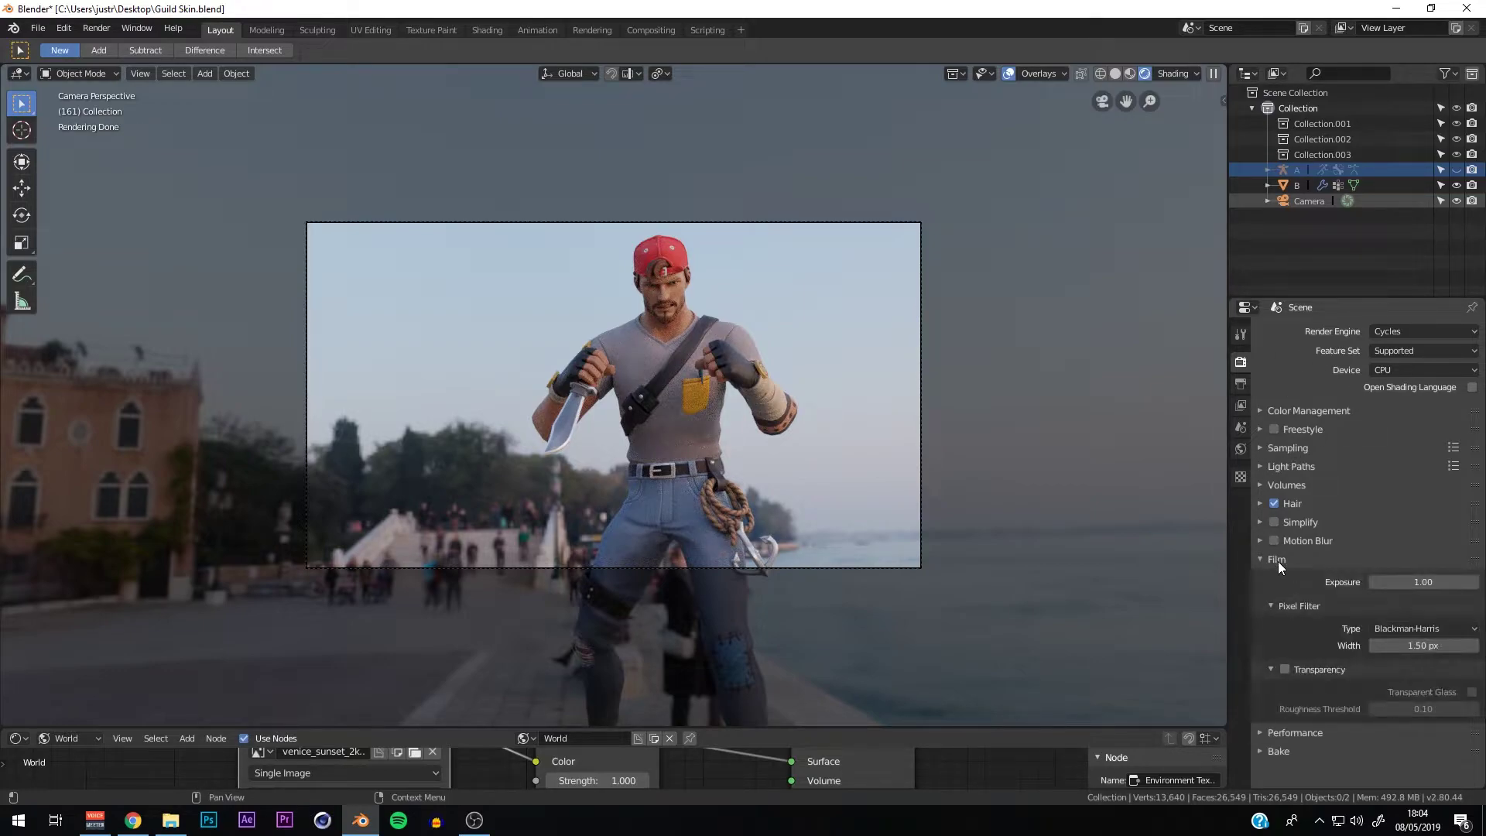
{"action": "left_click", "coordinate": [1285, 670]}
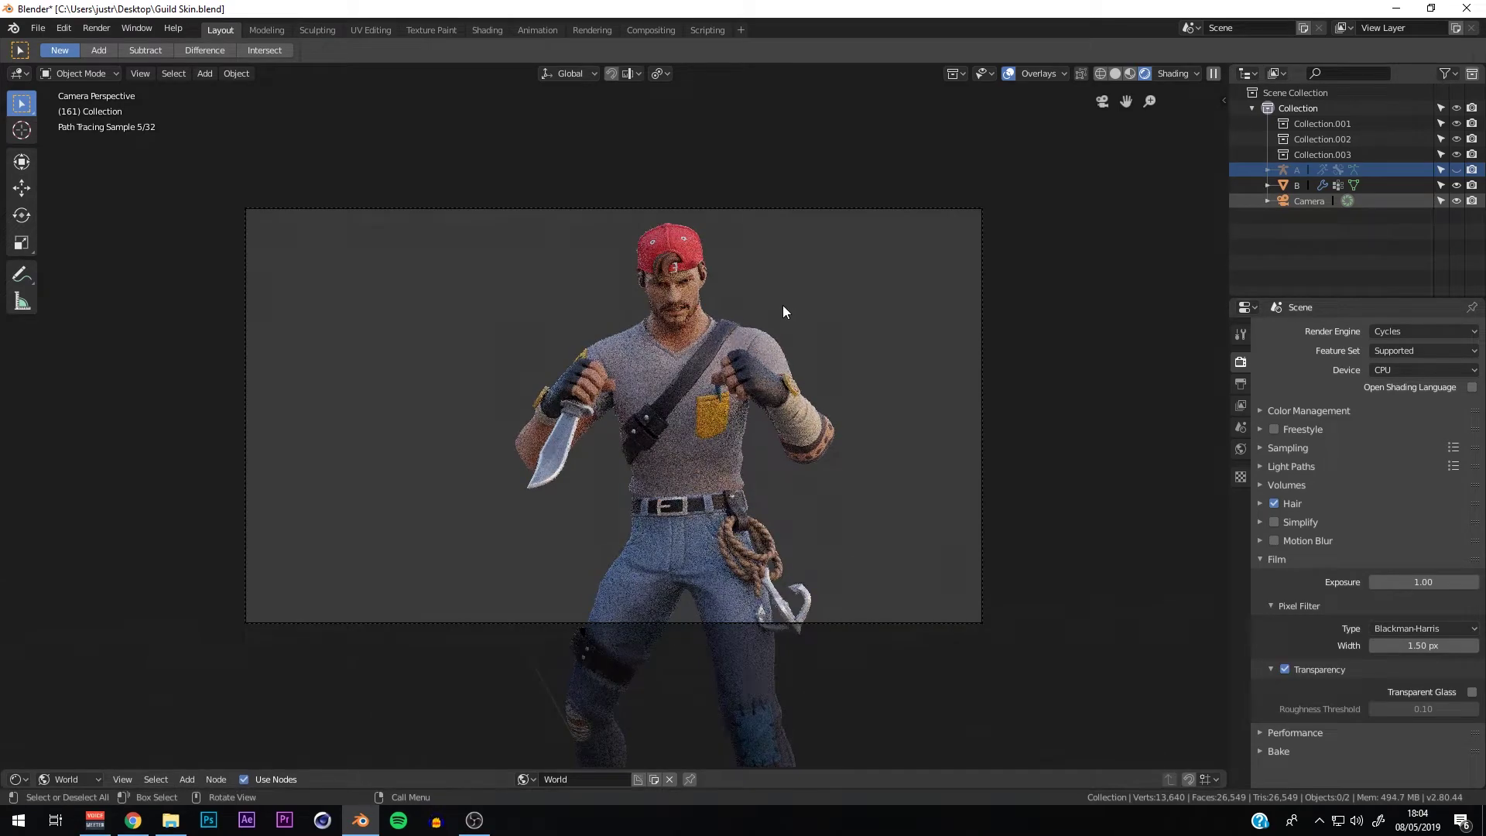
Step: Leave the camera view and look at the character and camera from the side
{"action": "middle_click_drag", "start_coordinate": [776, 309], "coordinate": [528, 375]}
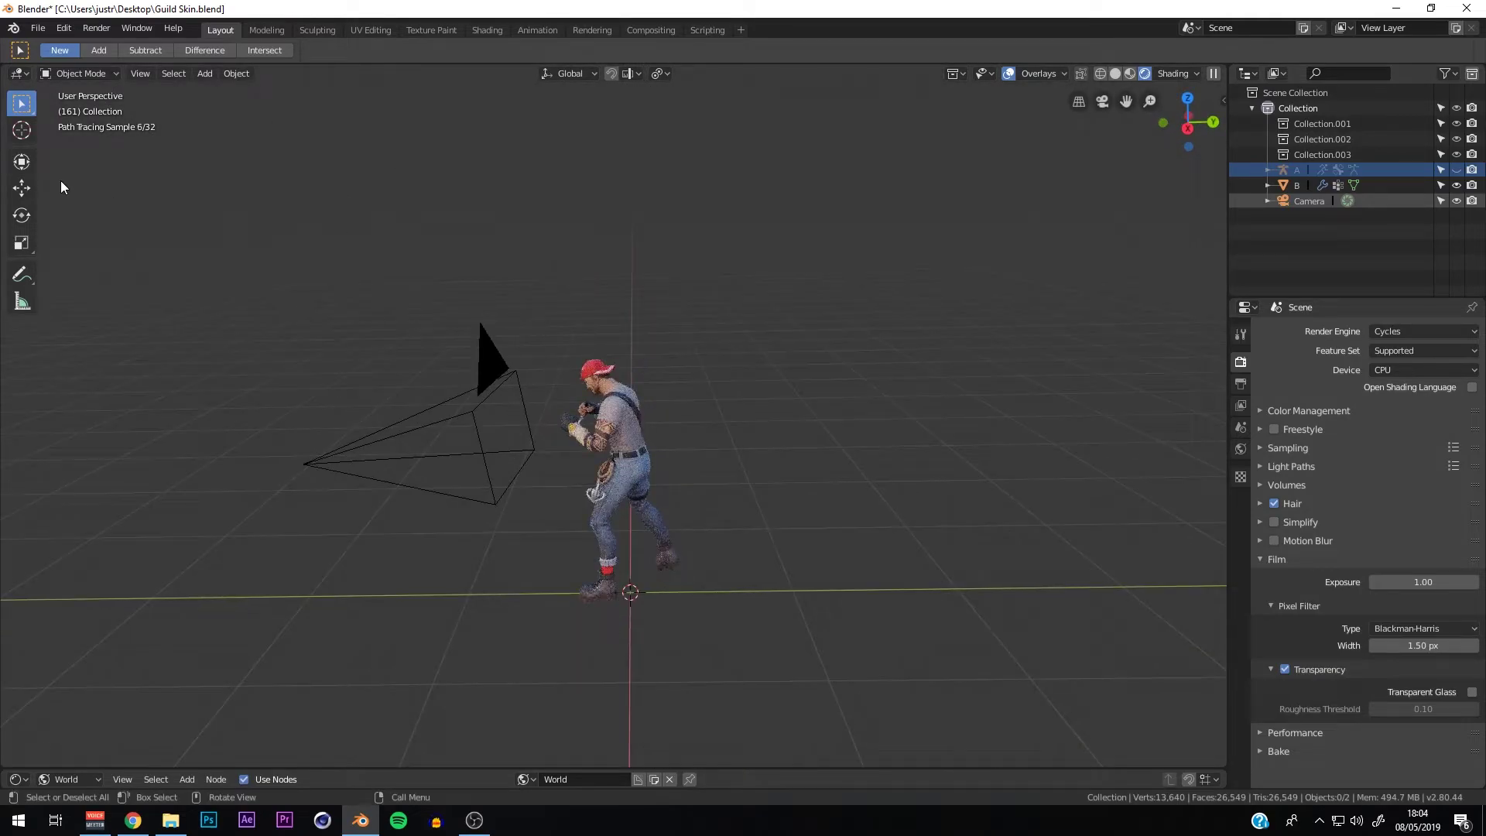